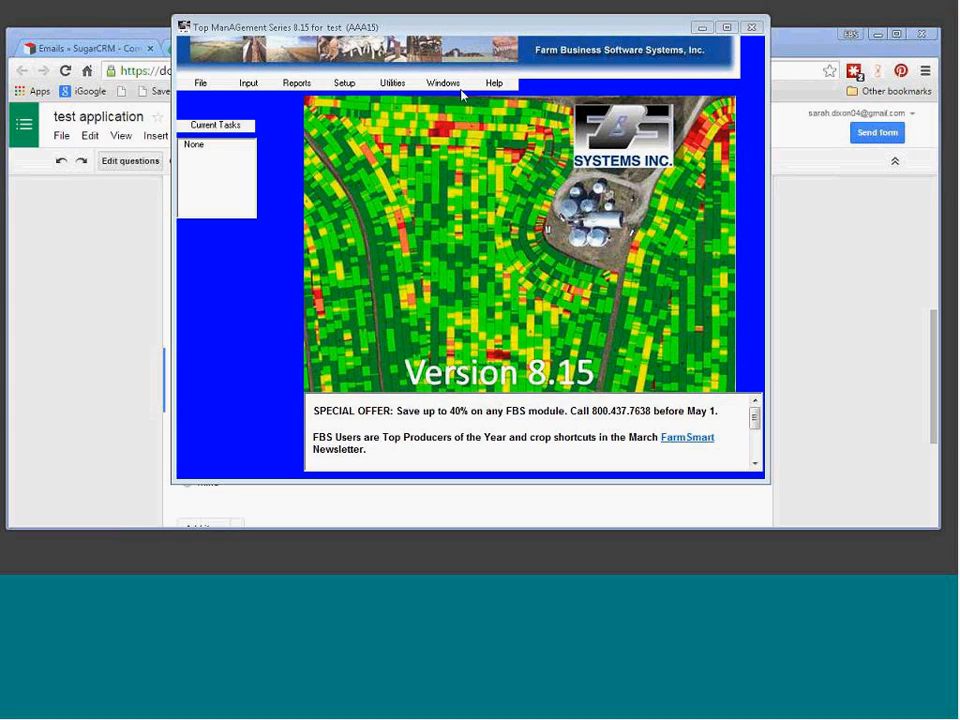
Step: Open the crop data import form
click(348, 27)
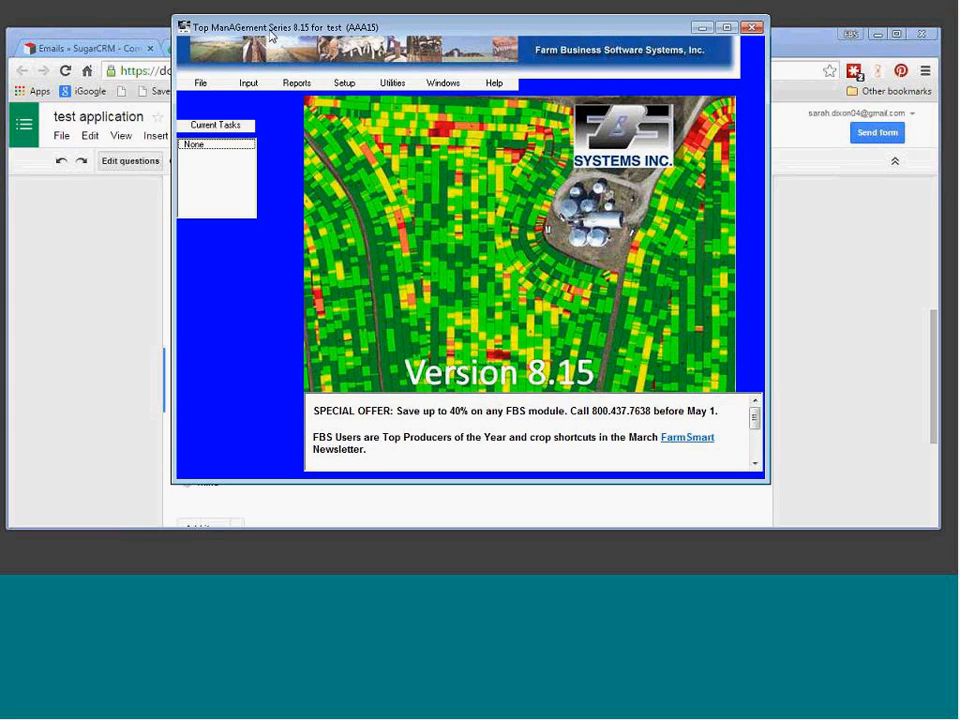
drag(349, 32, 257, 36)
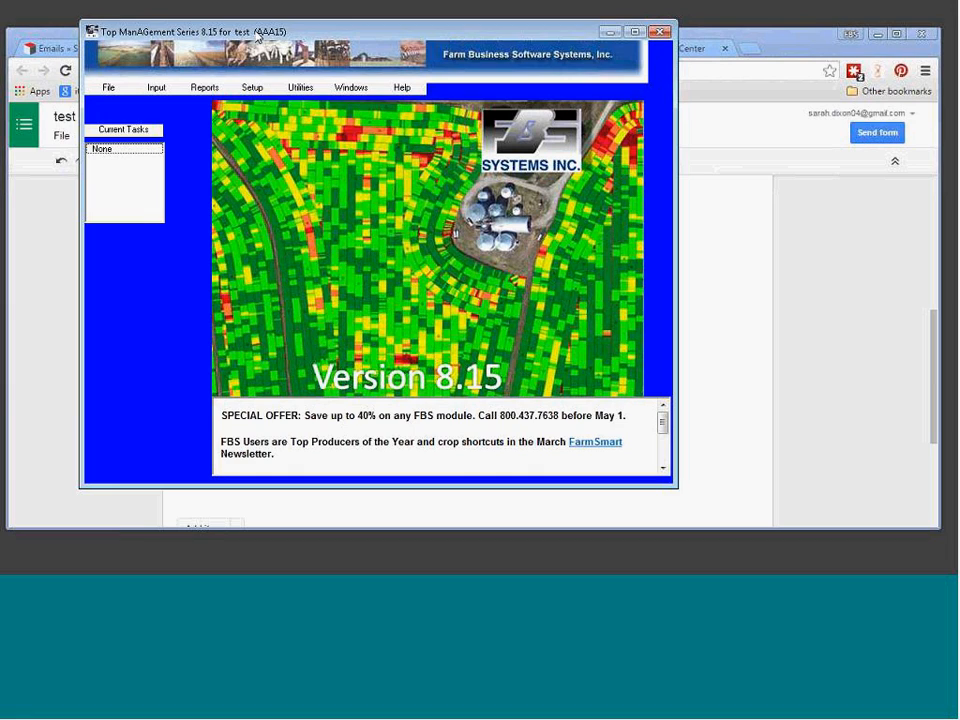
click(270, 88)
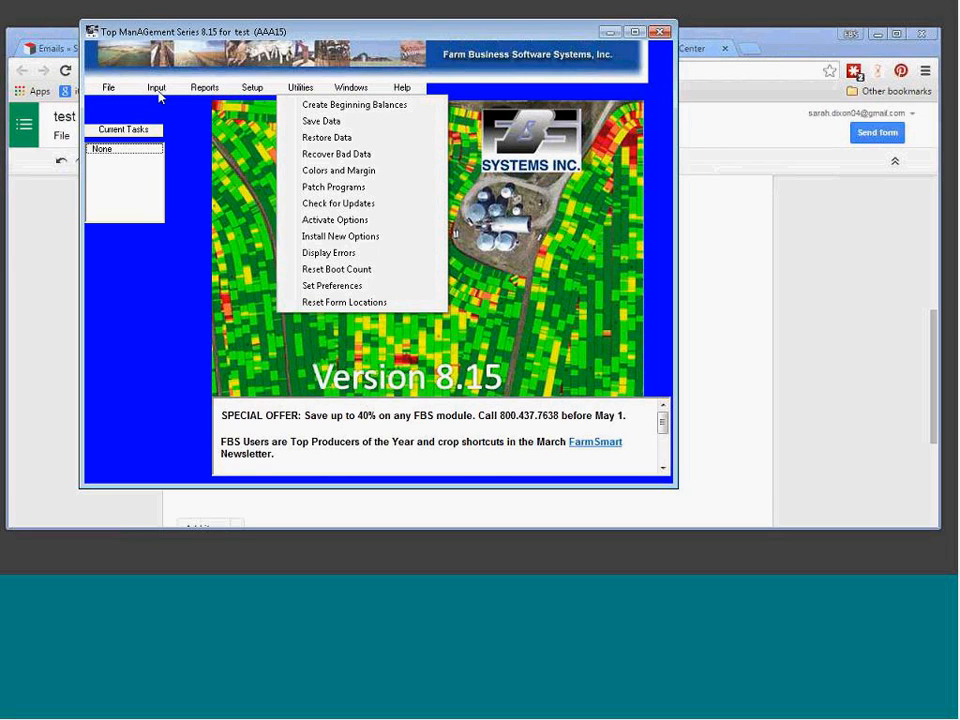
click(160, 96)
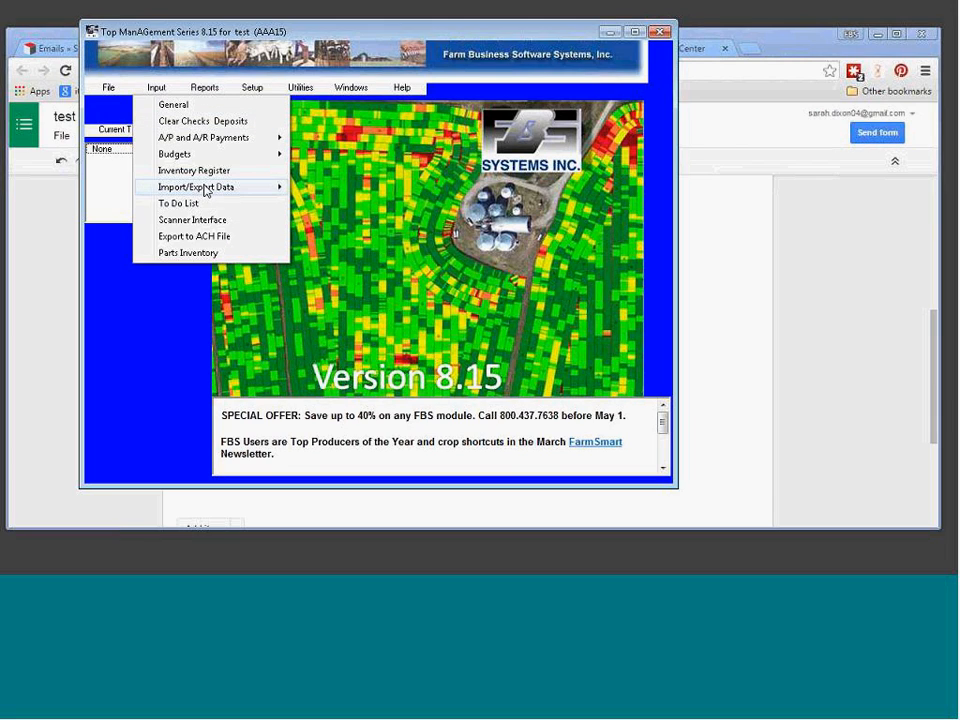
mouse_move(205, 190)
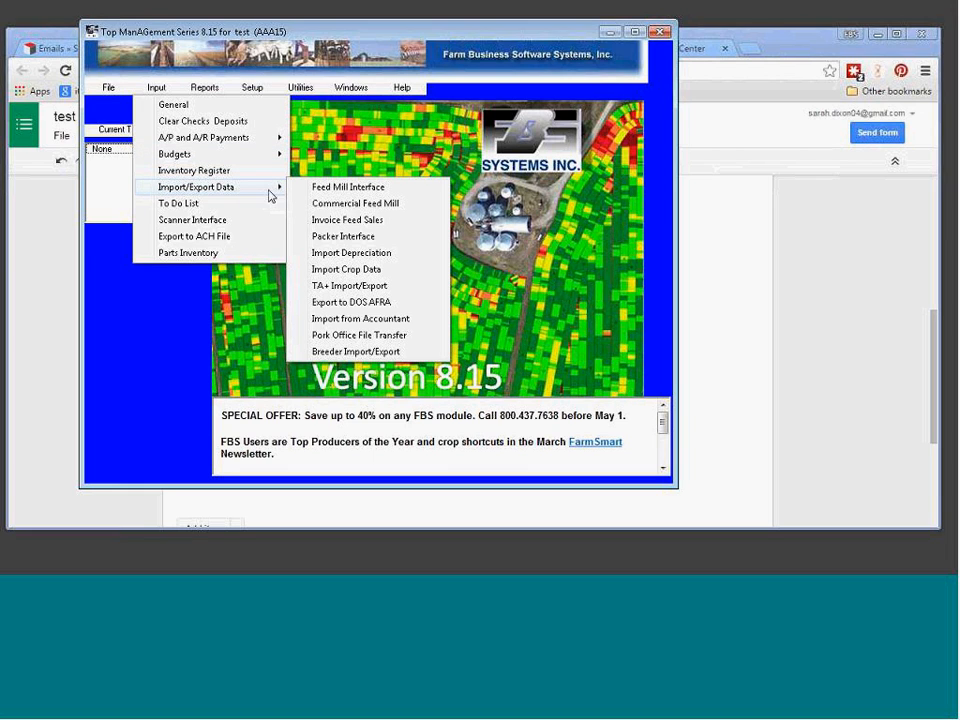
click(336, 269)
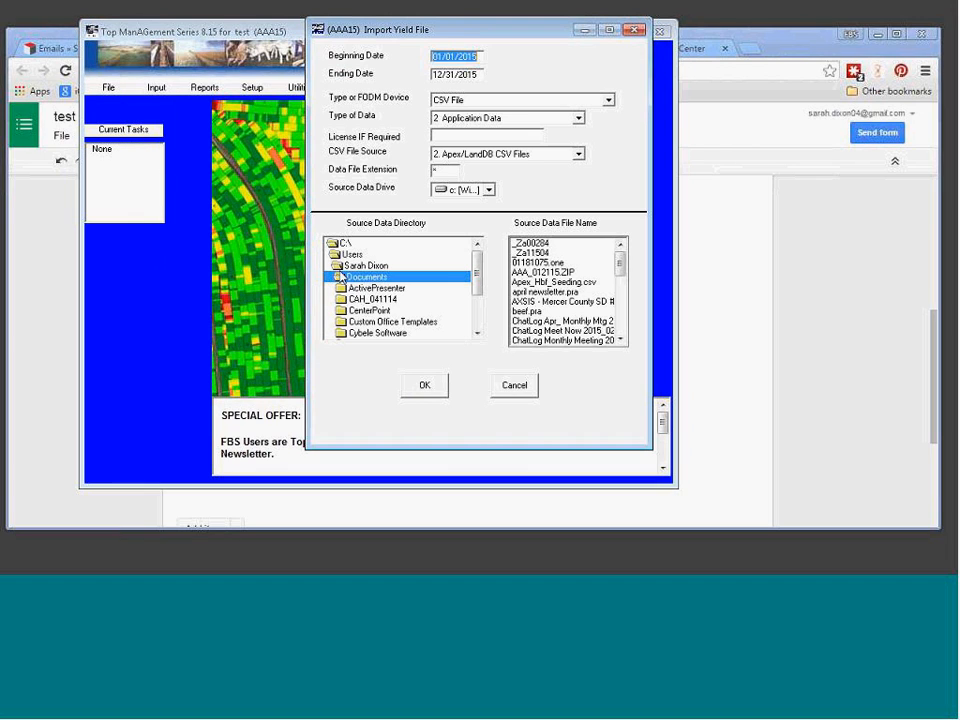
Step: Set the import's beginning date to 01/01/2014 and accept CSV File, 2 Application Data and 2. Apex/LandDB CSV Files as the settings
click(580, 156)
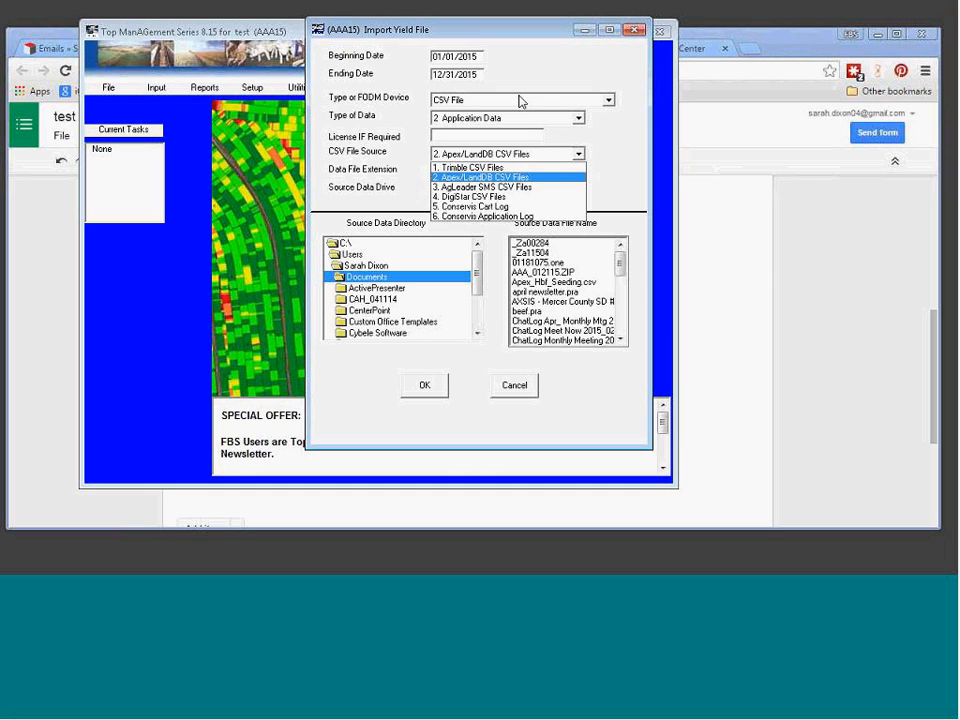
click(481, 61)
click(480, 57)
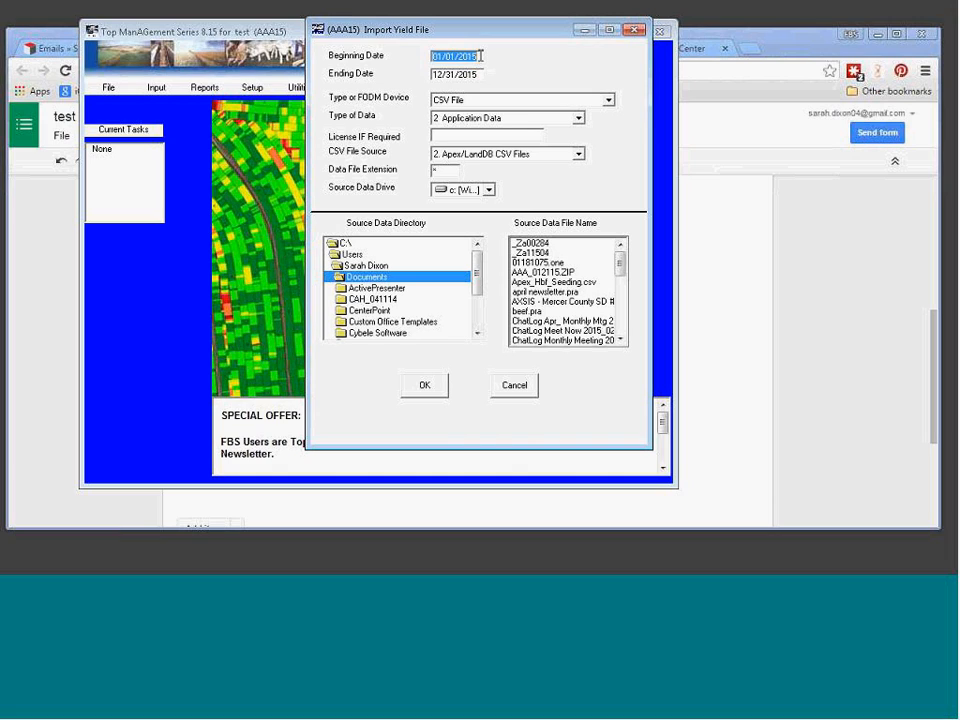
text(01012014)
key(Tab)
key(Tab)
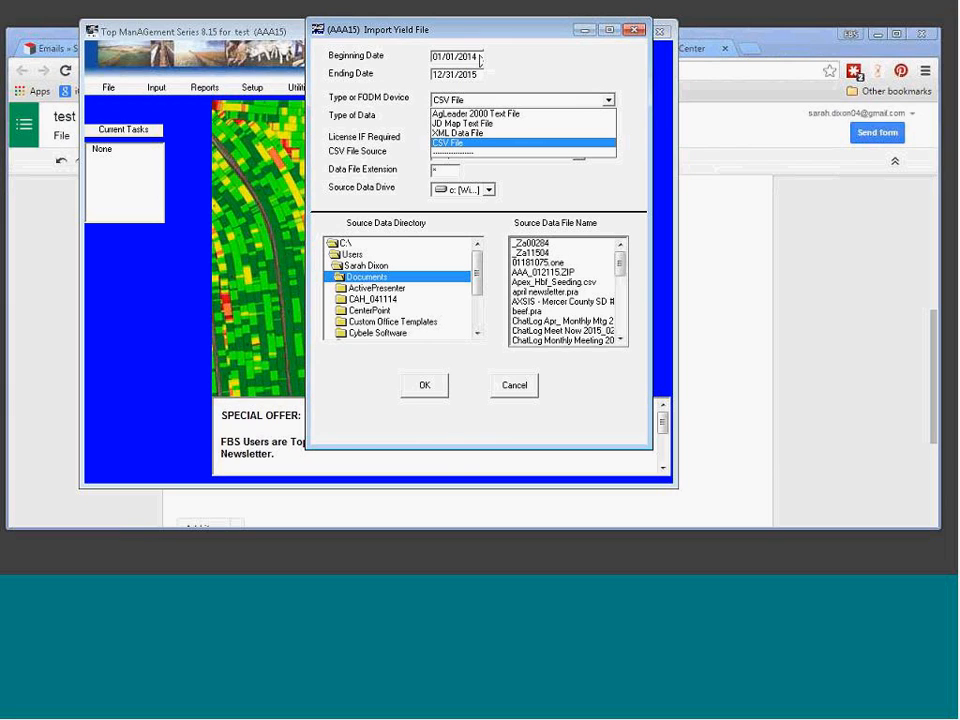
key(Tab)
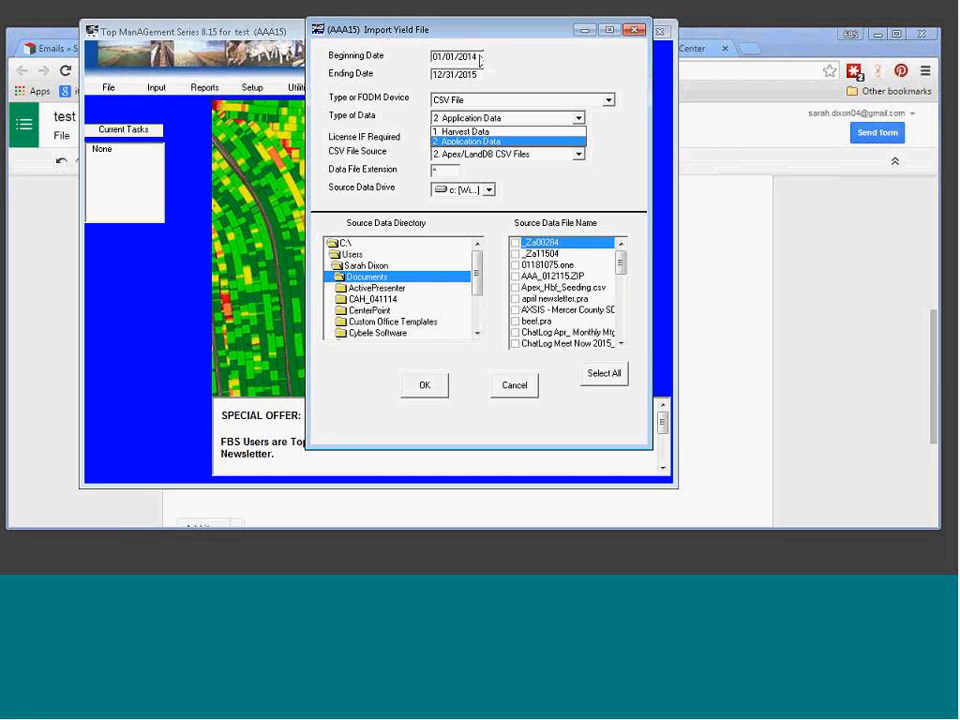
key(Tab)
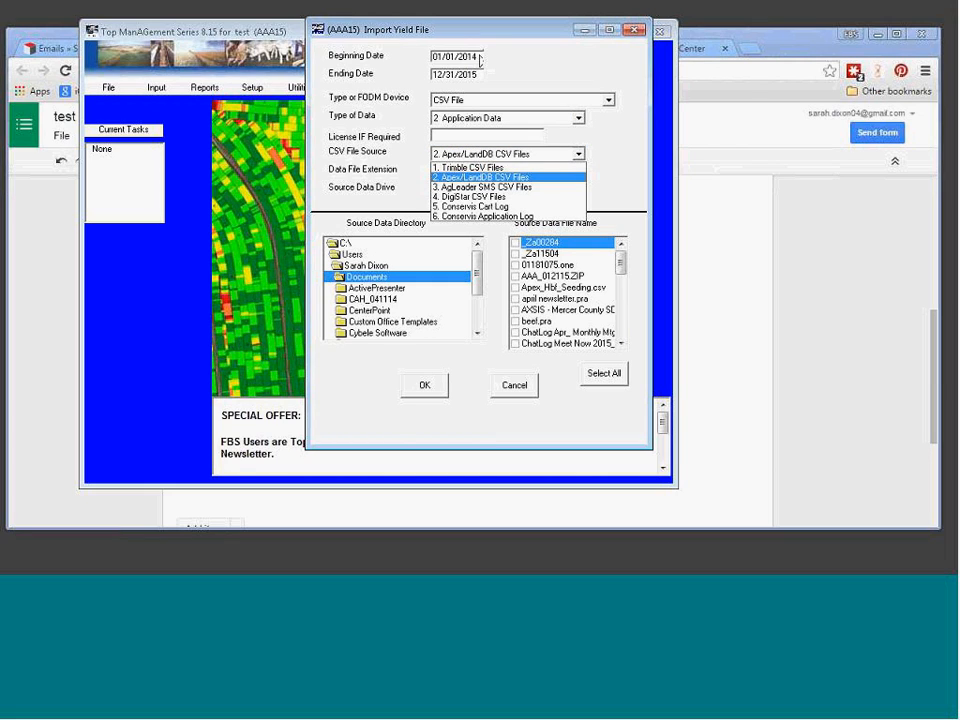
key(Tab)
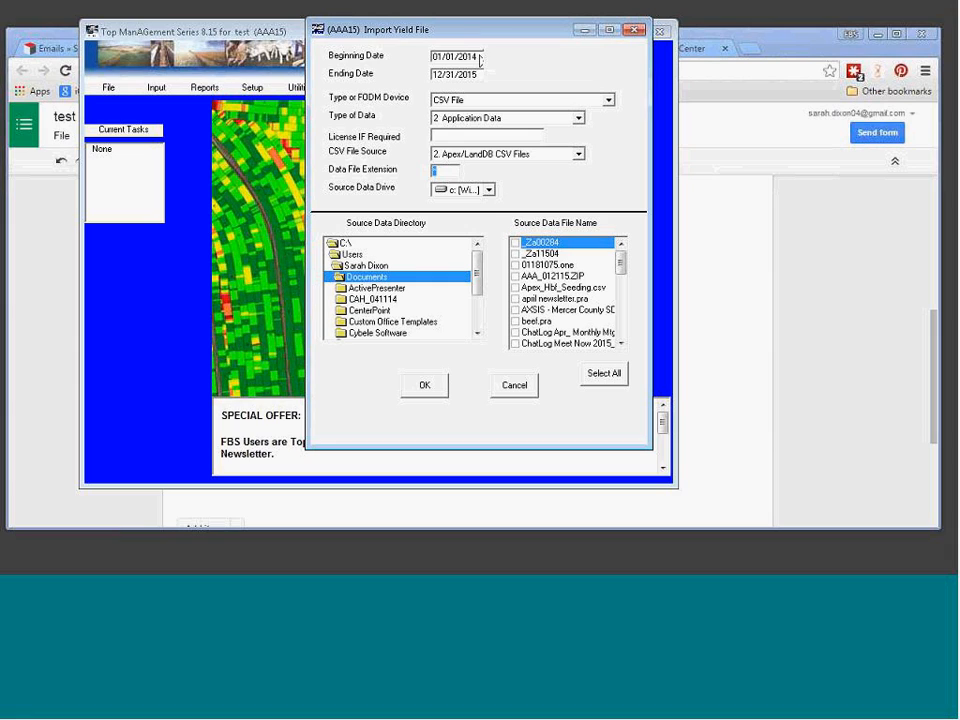
Step: Choose Apex_Hbf_Seeding.csv as the source file, load its records and dismiss the mapping warning
click(515, 287)
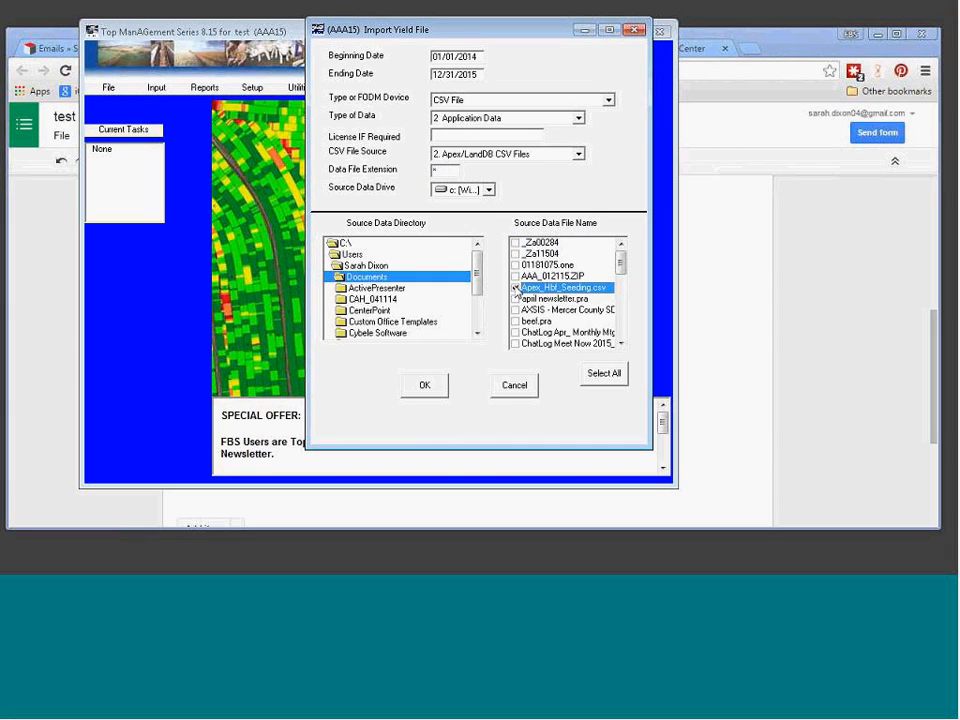
click(434, 390)
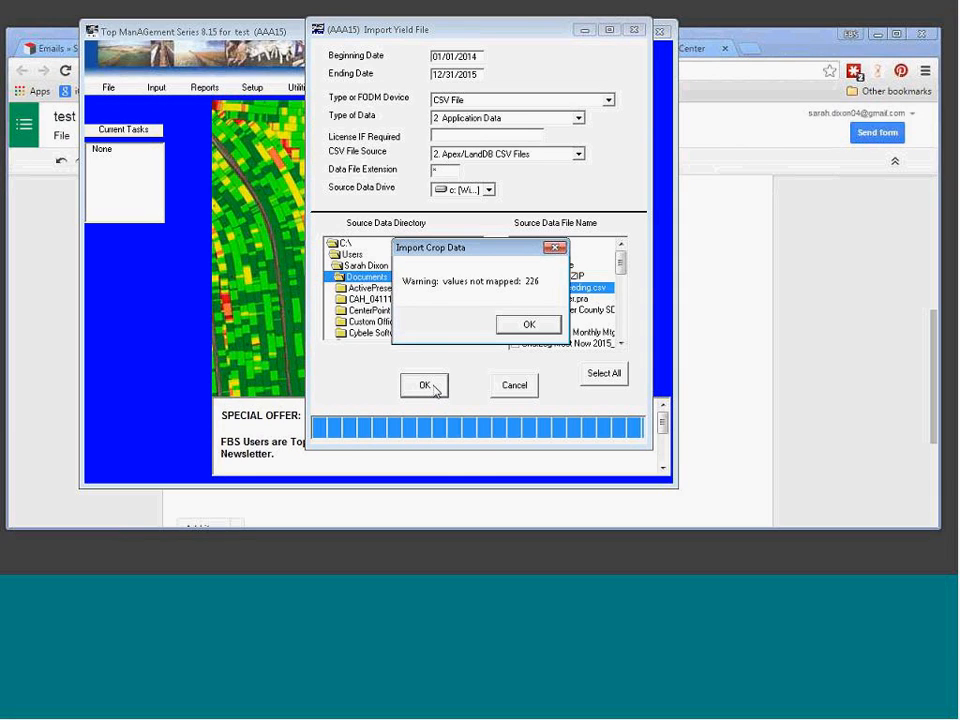
click(529, 326)
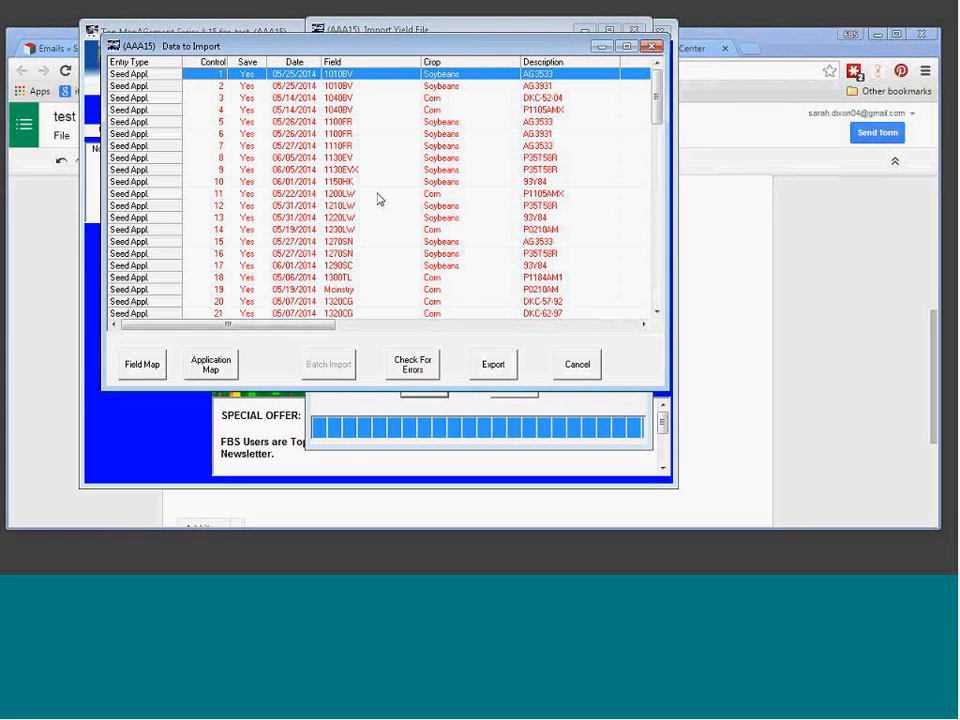
Step: In the application map, assign AG3731 as a seed application with 2 CORN SEED and 20 Seed Method
click(211, 365)
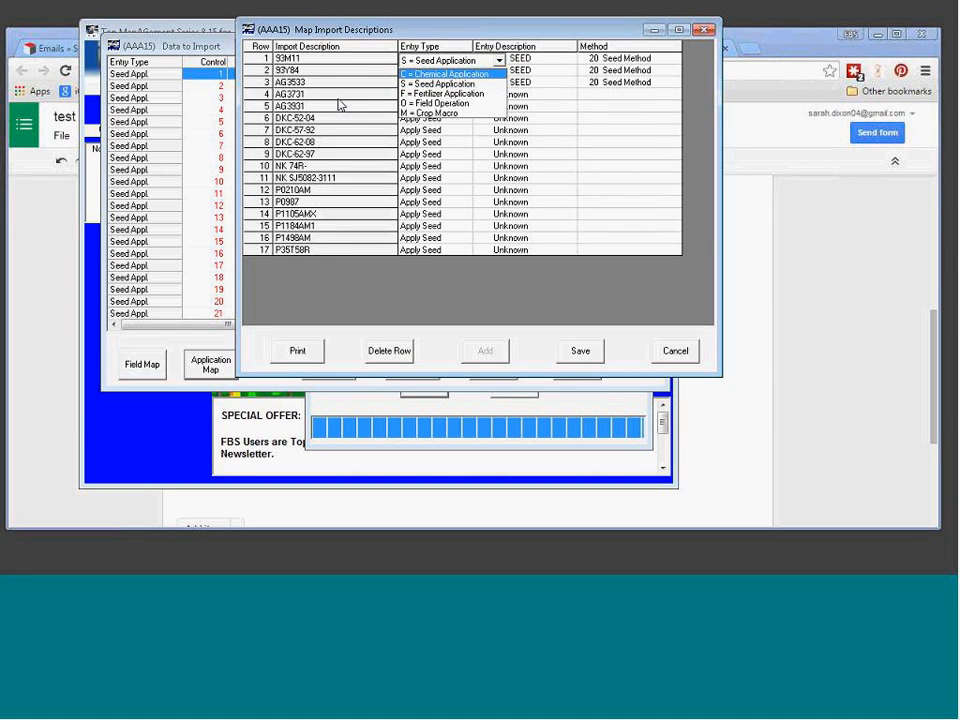
click(428, 84)
click(427, 97)
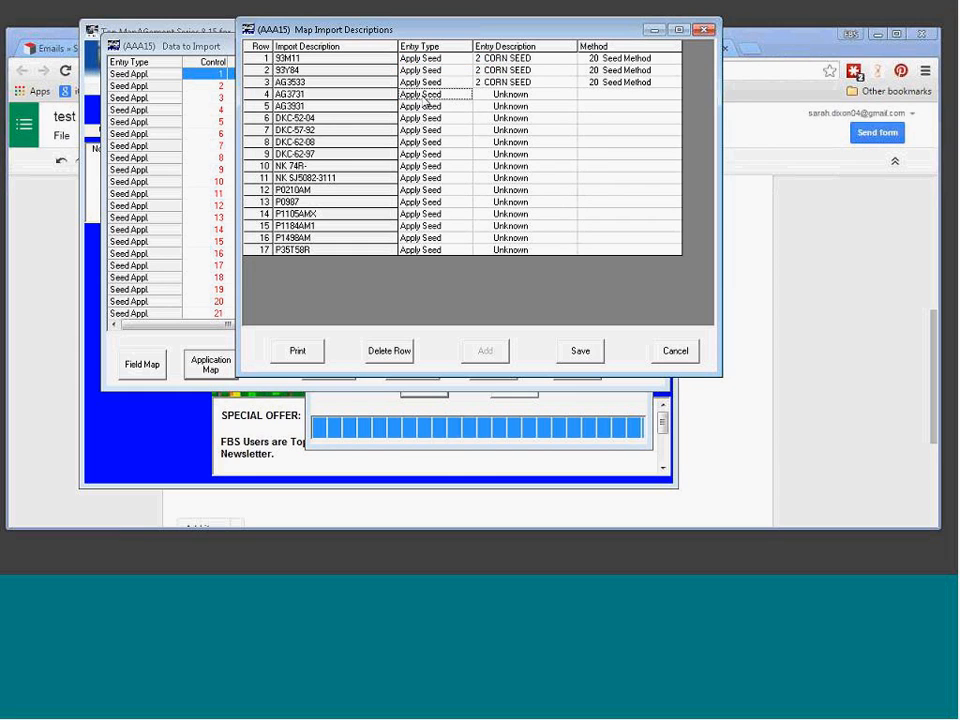
click(427, 97)
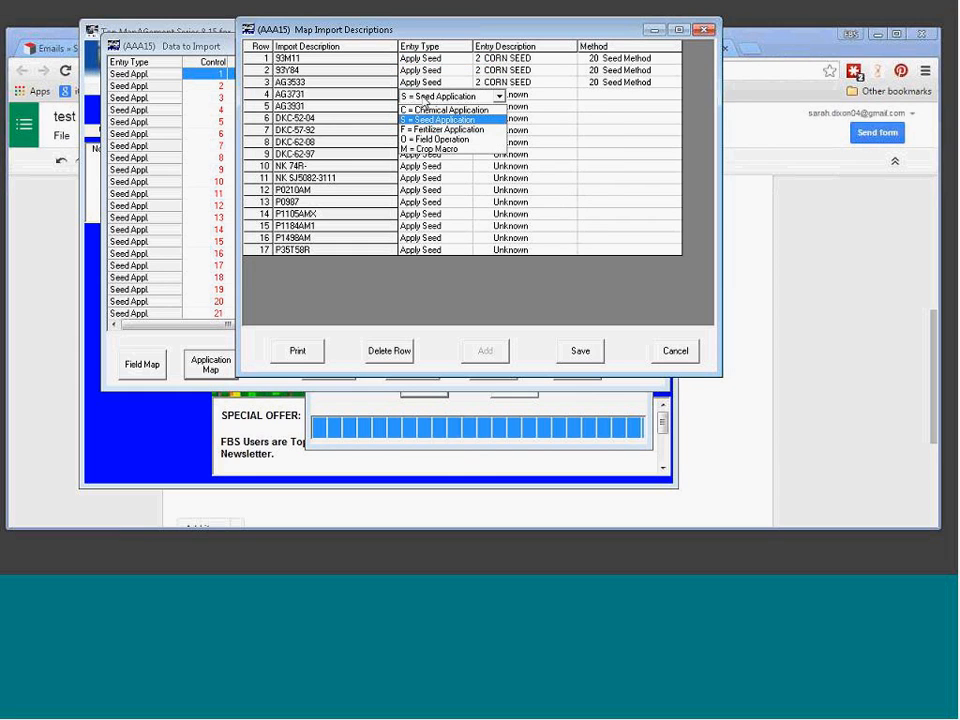
click(425, 100)
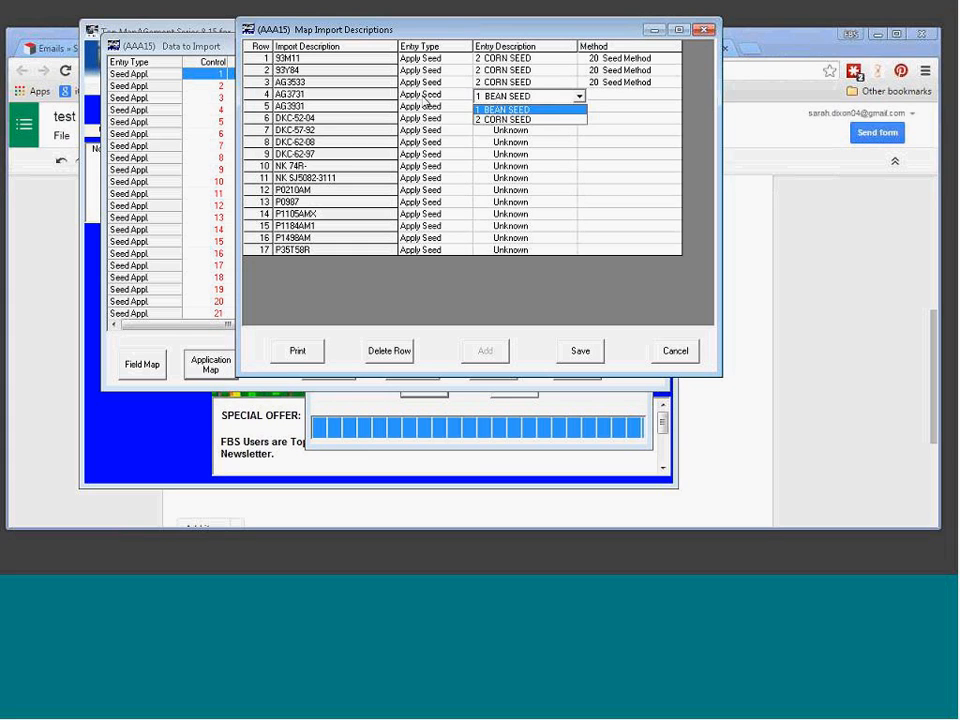
key(Down)
key(Tab)
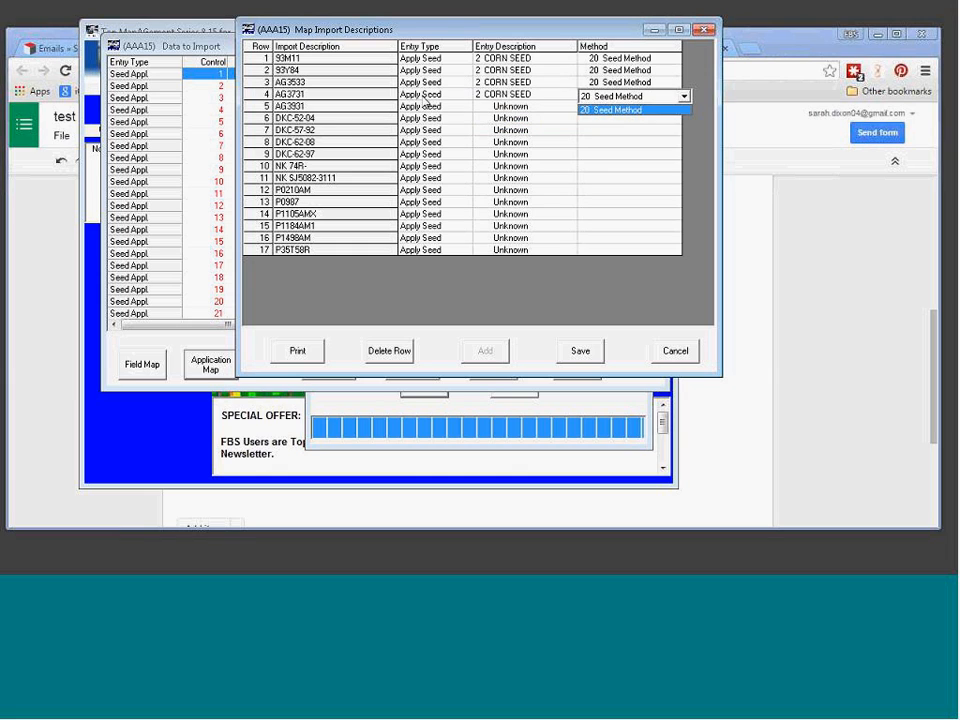
key(Tab)
Step: Map AG3931, DKC-52-04 and DKC-57-92 to 1 BEAN SEED with 20 Seed Method, and save the application map
key(Tab)
key(Tab)
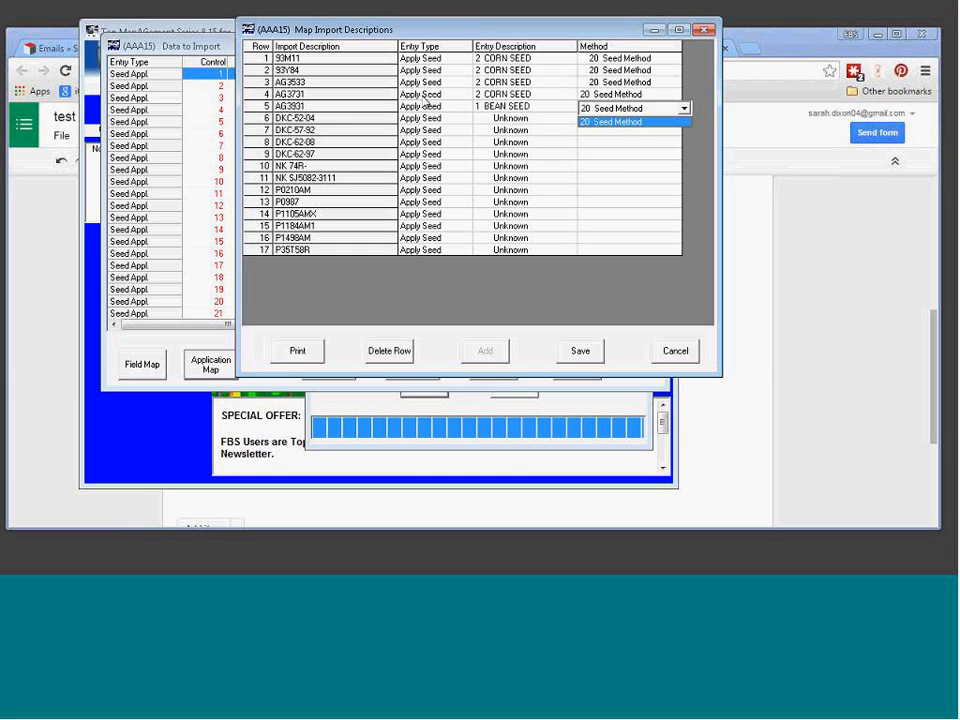
key(Tab)
key(Tab)
key(Tab)
key(Tab)
key(Tab)
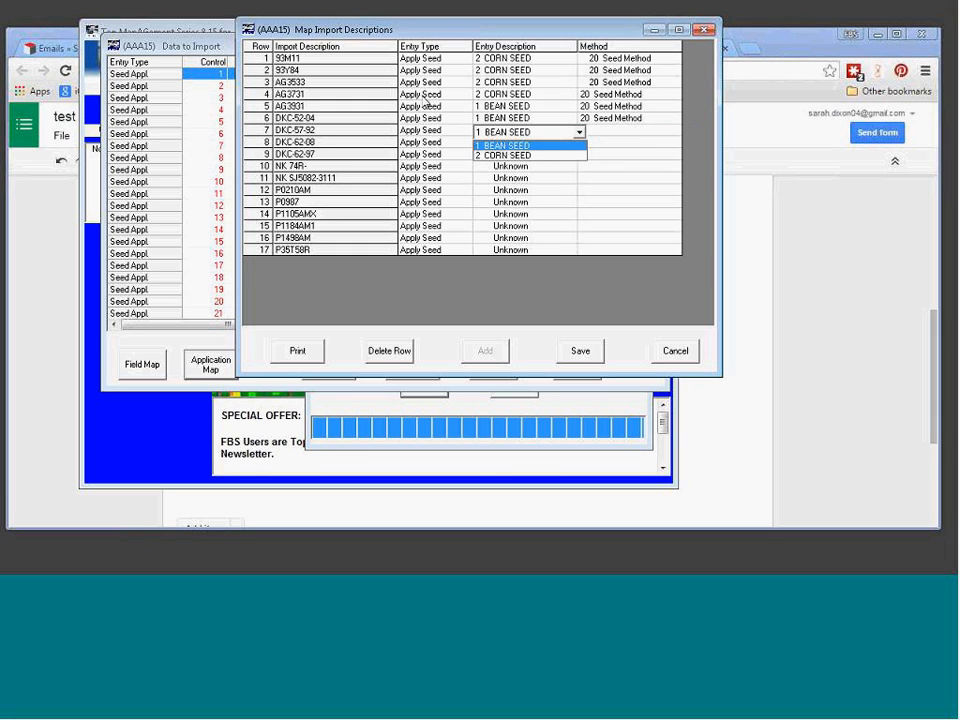
key(Tab)
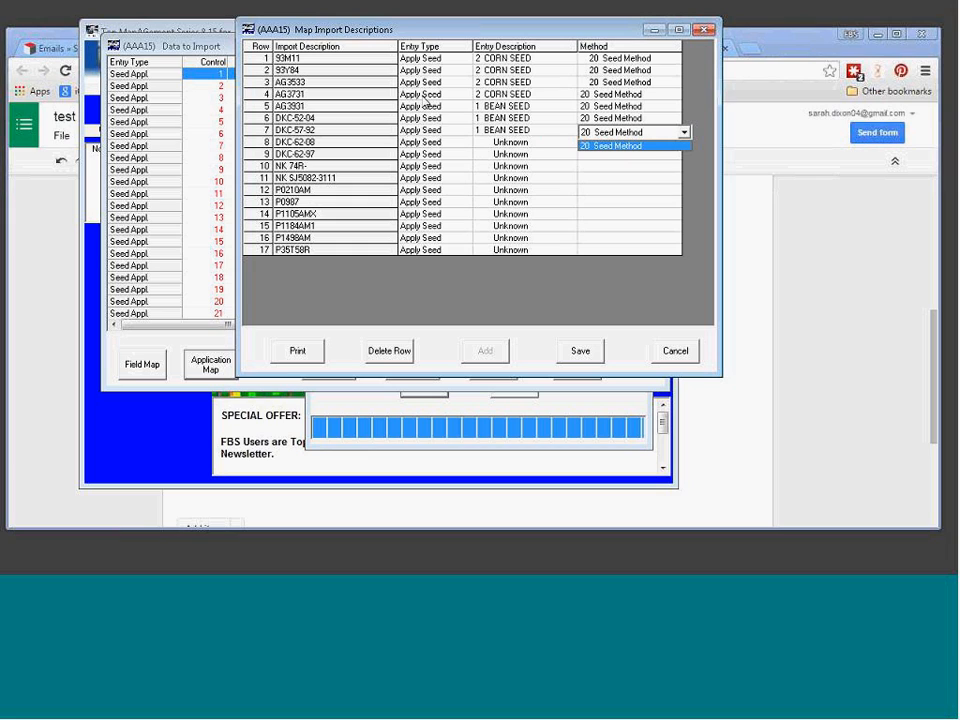
key(Tab)
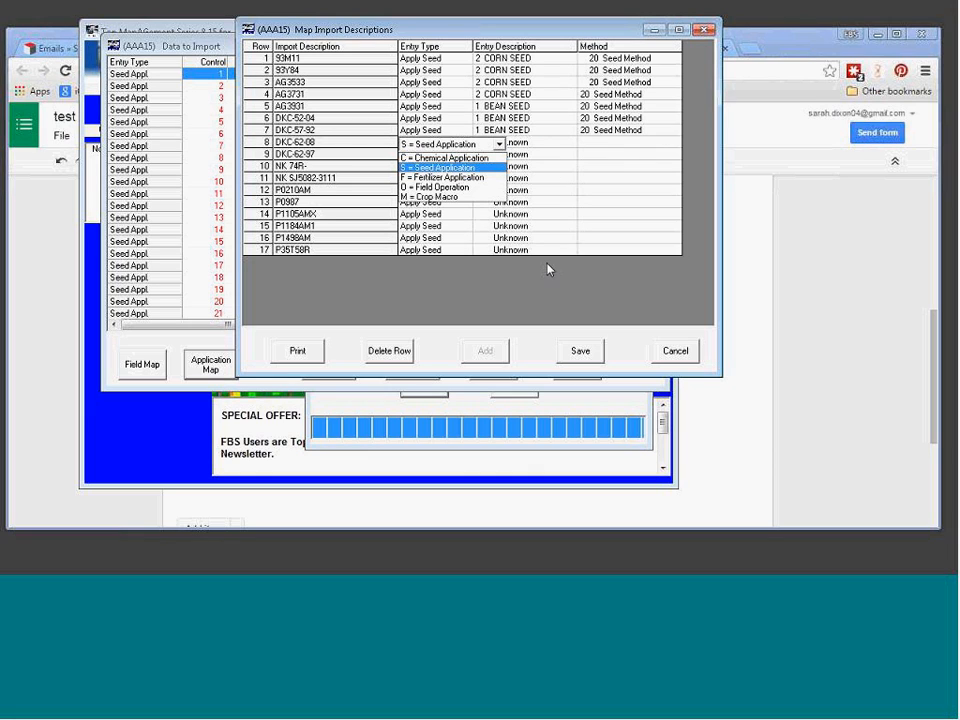
click(585, 360)
click(585, 352)
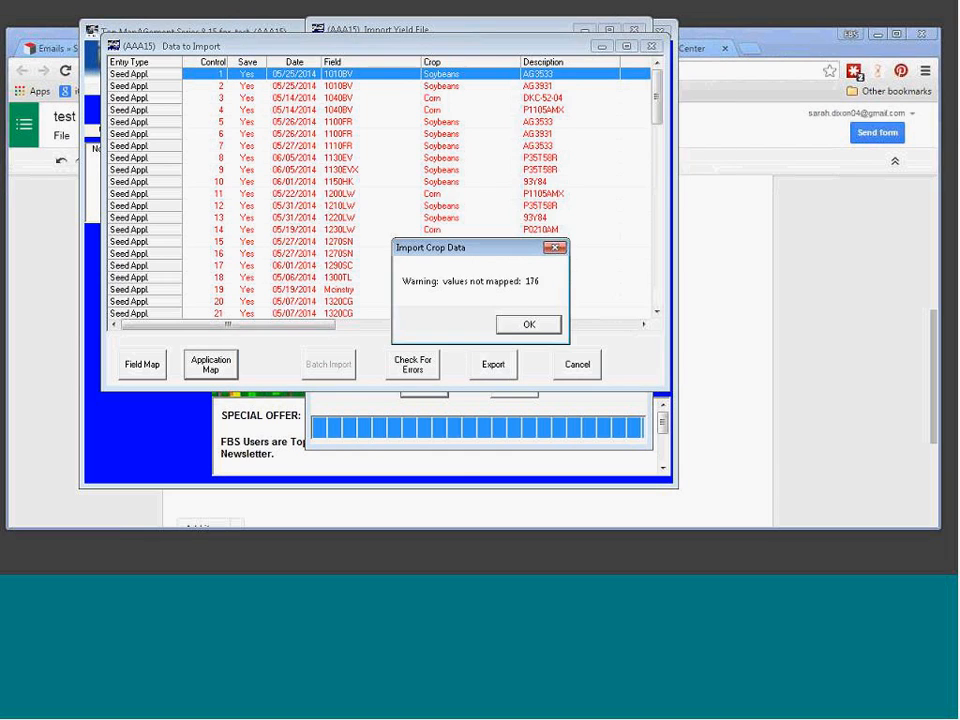
click(531, 325)
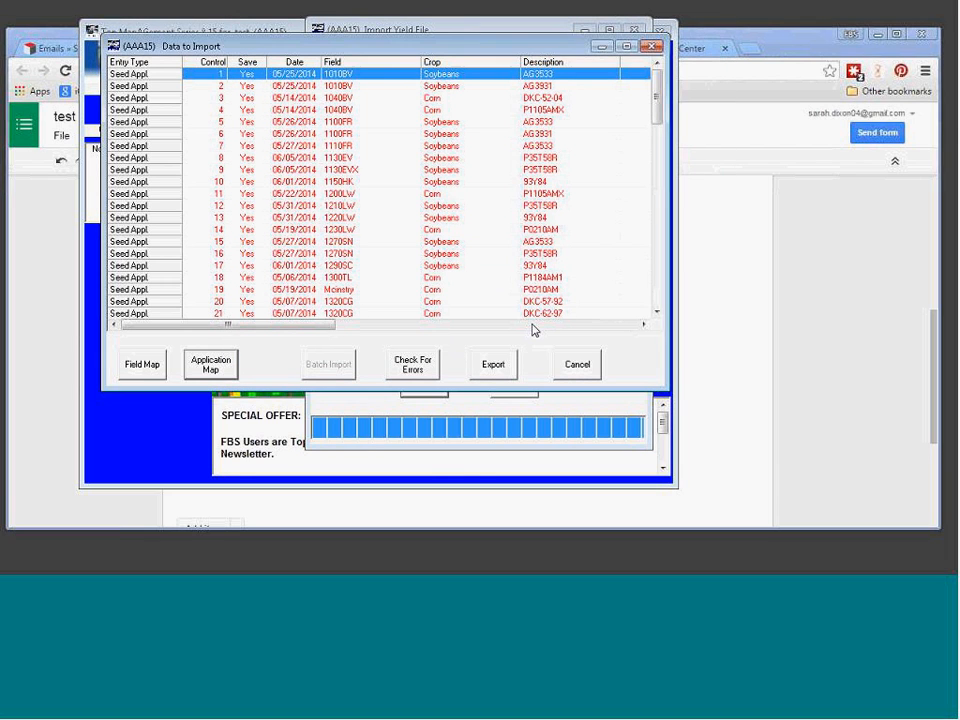
Step: In the field map, assign 1010BV / Soybeans to center 315 beans 2015, project 1010BV SB1010BV (SB1010), field 1010BV and First Storage Loc
click(143, 366)
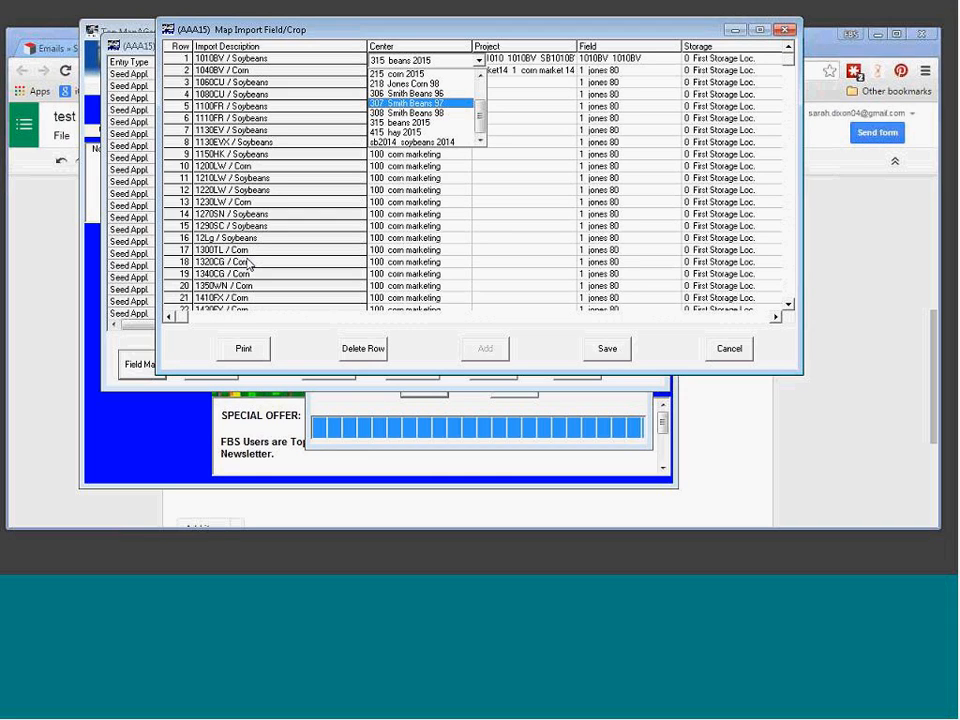
click(405, 123)
key(Tab)
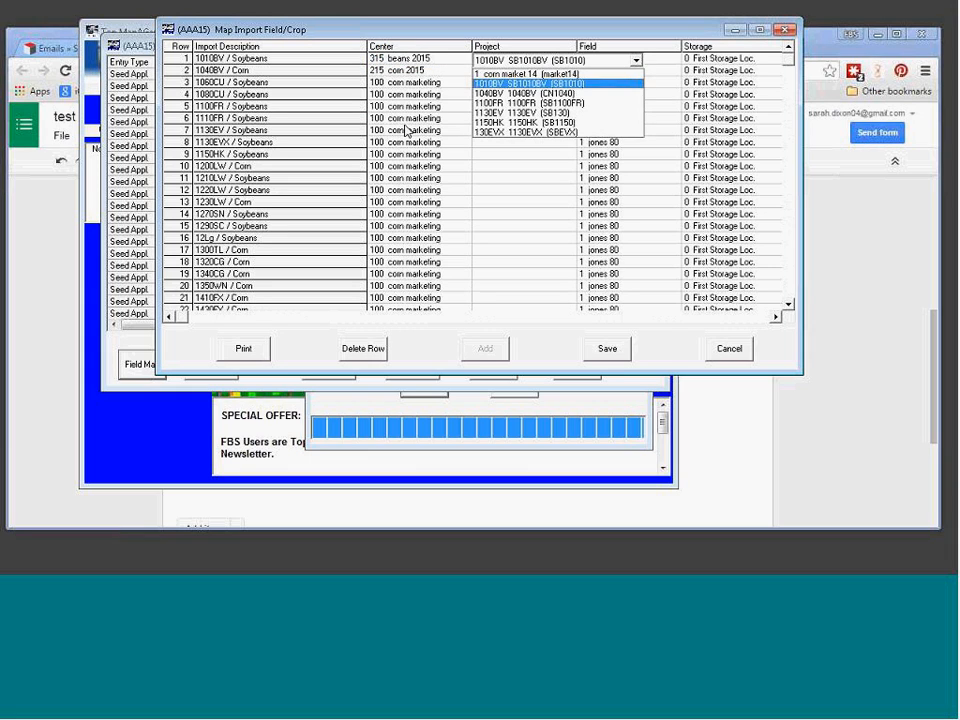
key(Tab)
key(Tab)
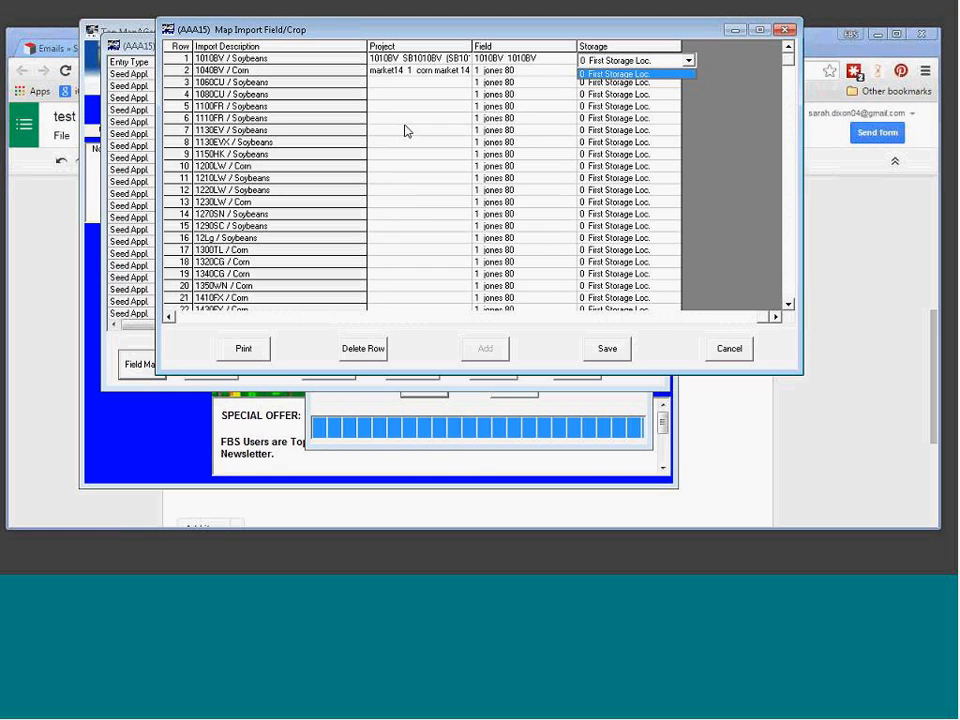
key(Tab)
Step: Map rows 2 to 5, 1040BV through 1100FR, to project 1 corn market 14 (market14), field 1 jones 80 and First Storage Loc
key(Tab)
key(Tab)
key(Tab)
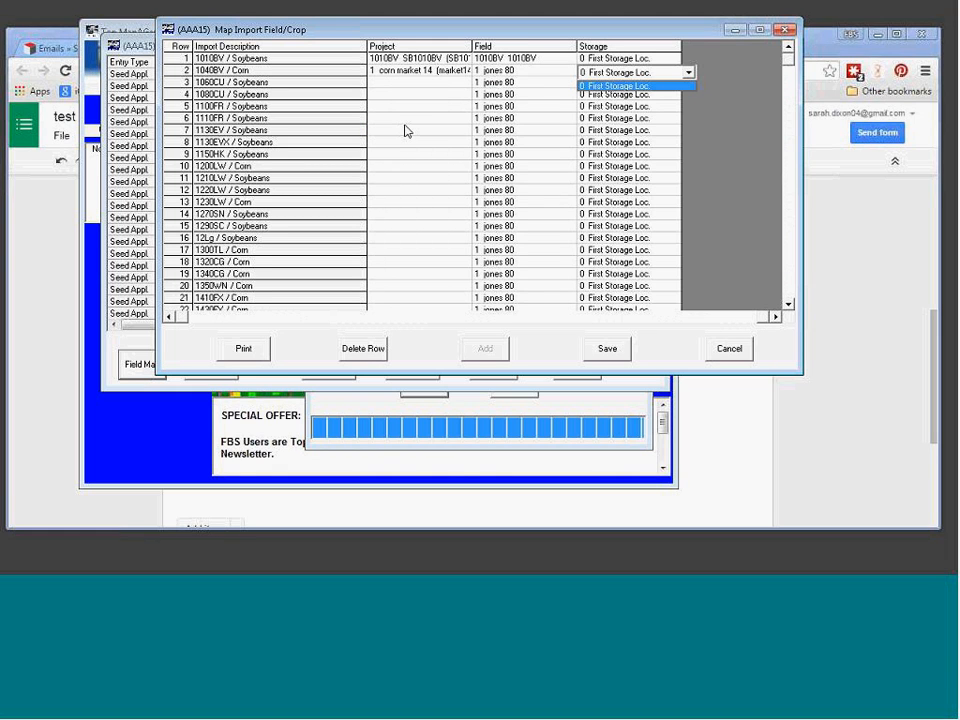
key(Tab)
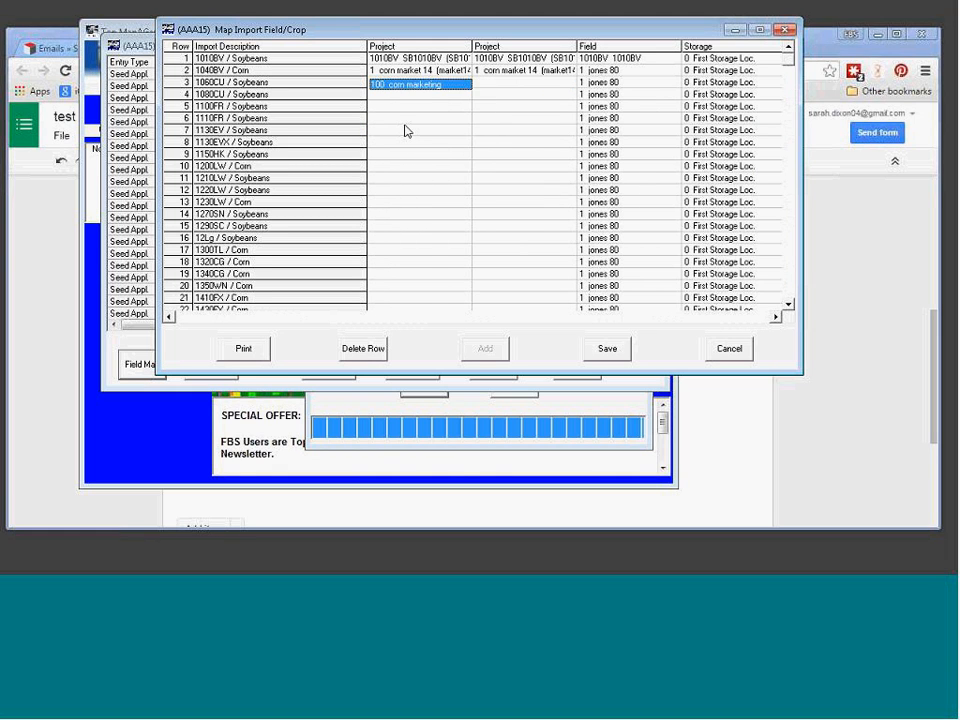
key(Tab)
key(Tab)
key(Tab)
key(Tab)
key(Tab)
key(Tab)
key(Tab)
key(Tab)
key(Tab)
key(Tab)
key(Tab)
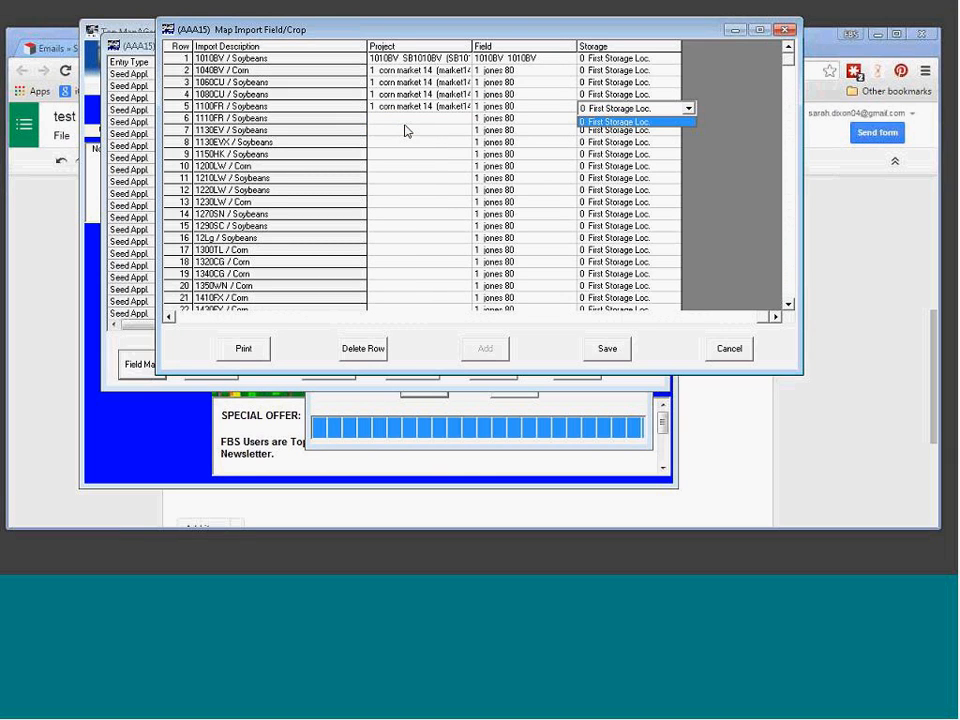
Step: Save the field/crop map and dismiss the mapping warning
click(615, 351)
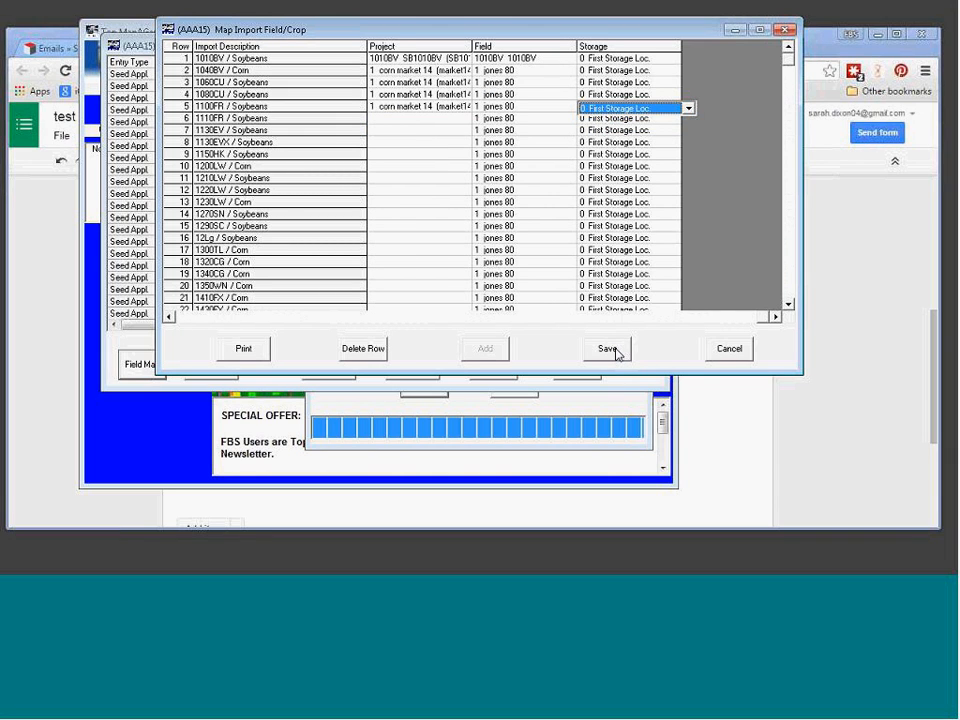
click(608, 349)
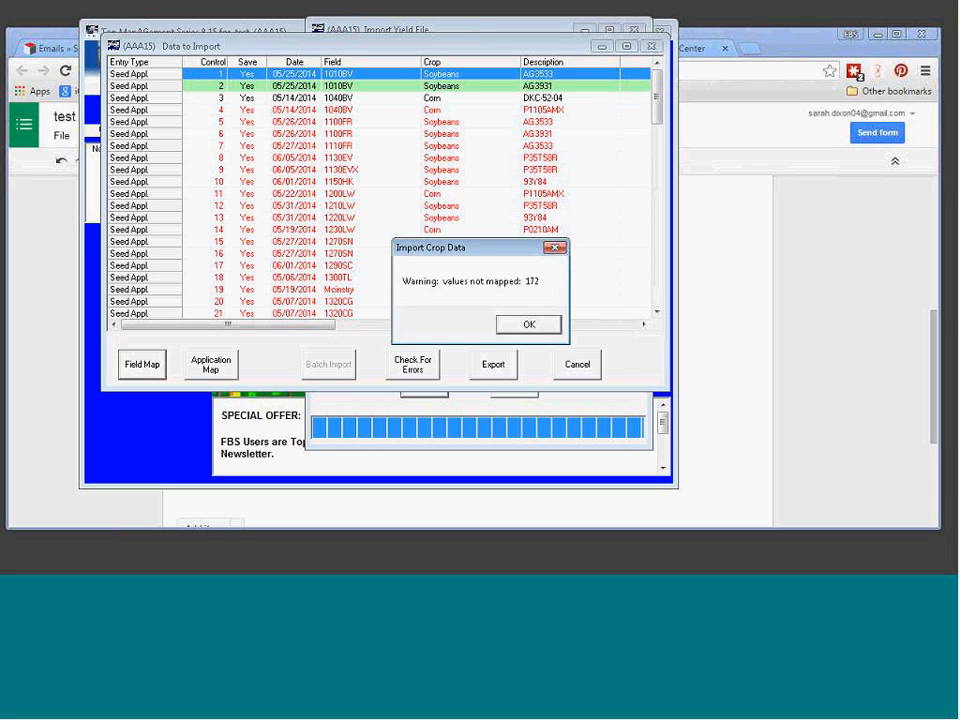
click(527, 324)
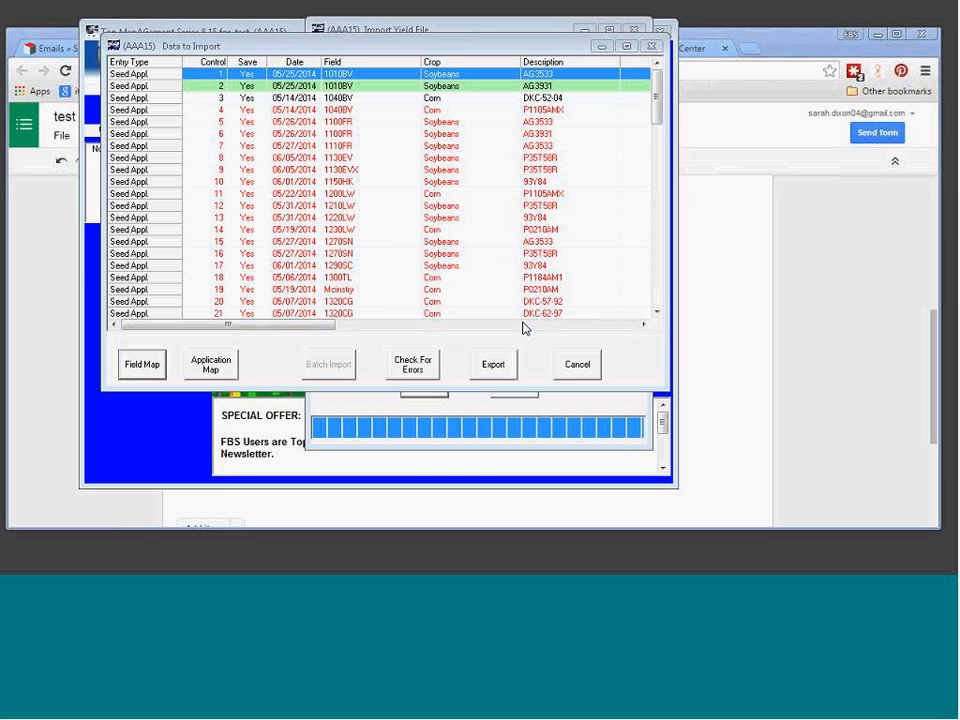
Step: Cancel the seed data import and open the import column setup for crop data in TA+ Import/Export
click(580, 366)
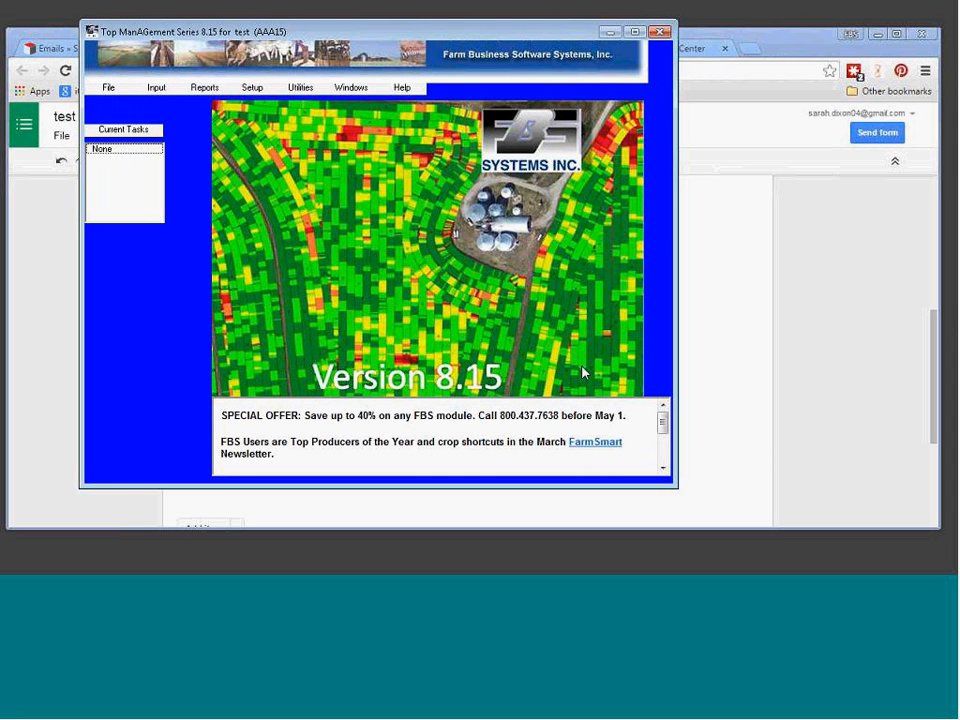
click(161, 92)
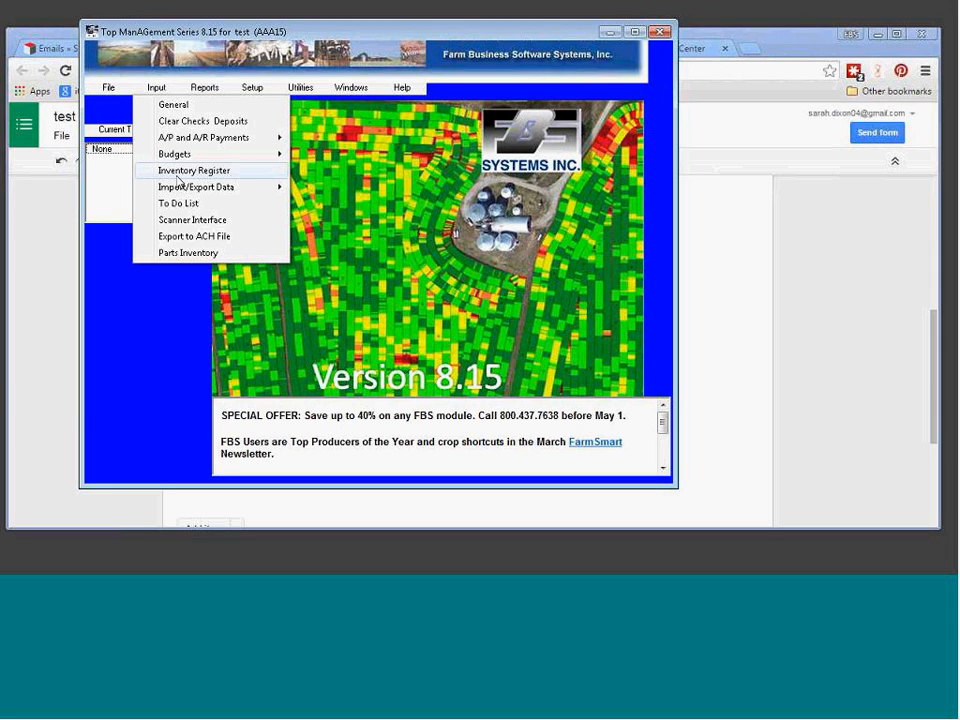
mouse_move(190, 193)
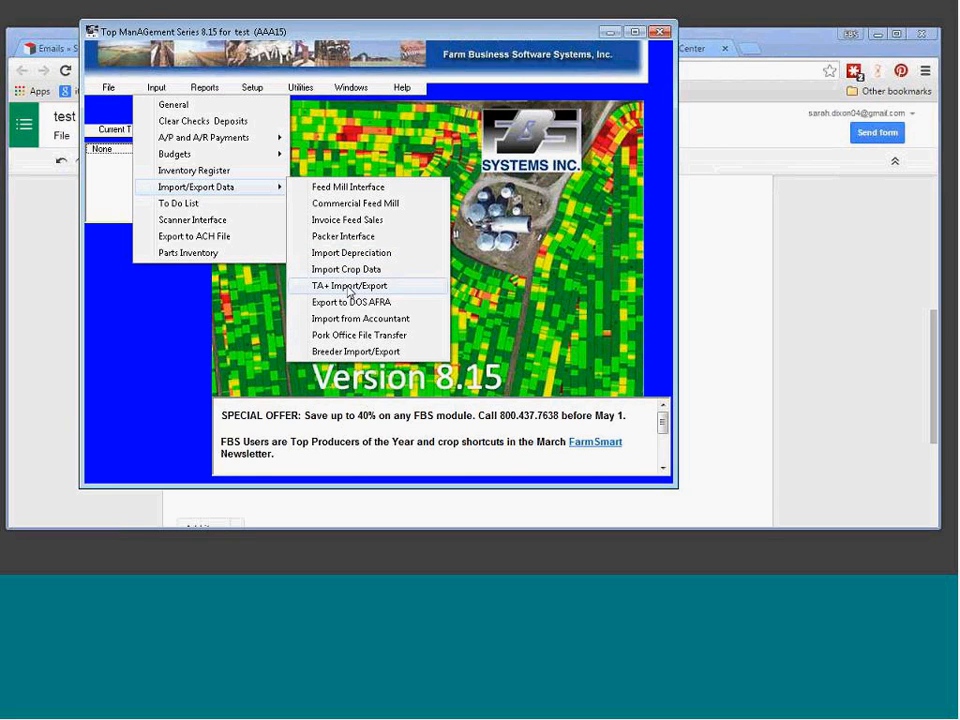
click(347, 287)
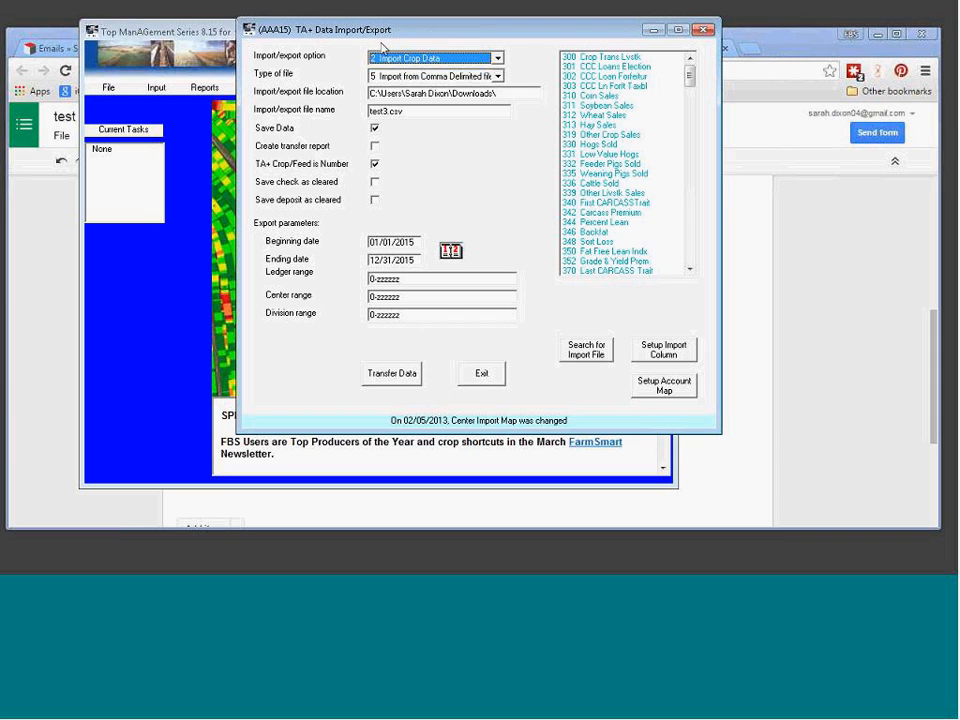
drag(354, 43, 264, 53)
click(573, 360)
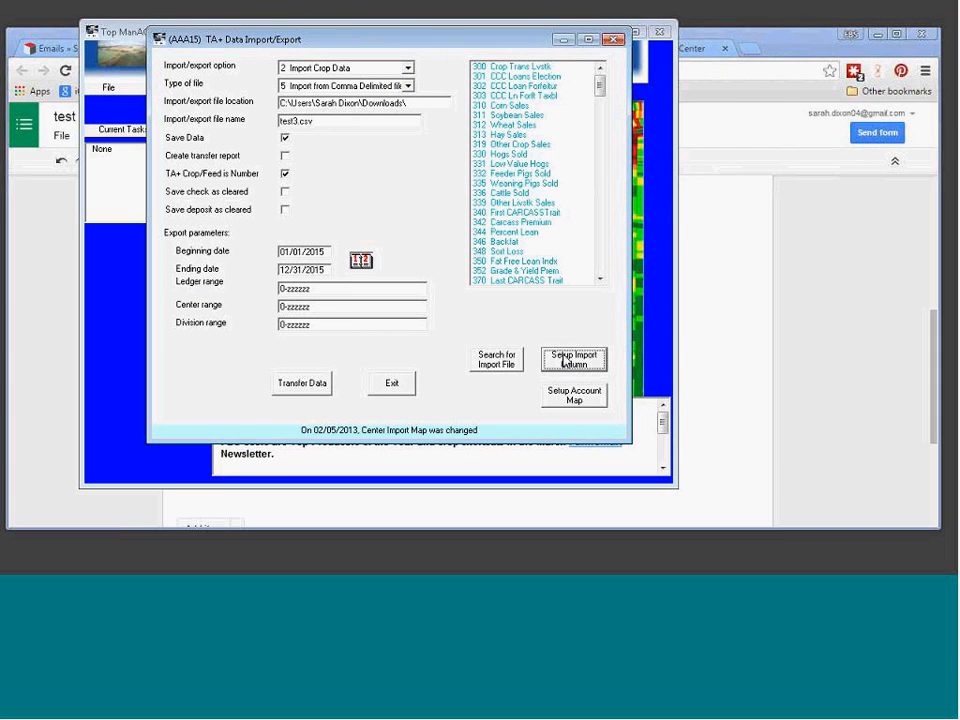
click(345, 91)
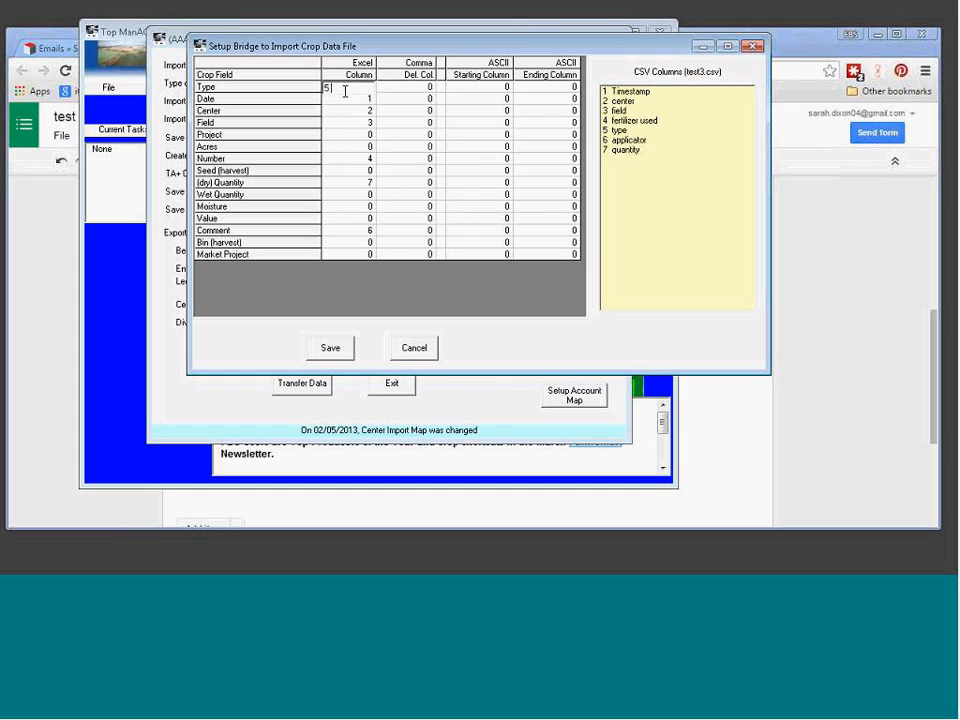
drag(348, 52, 275, 59)
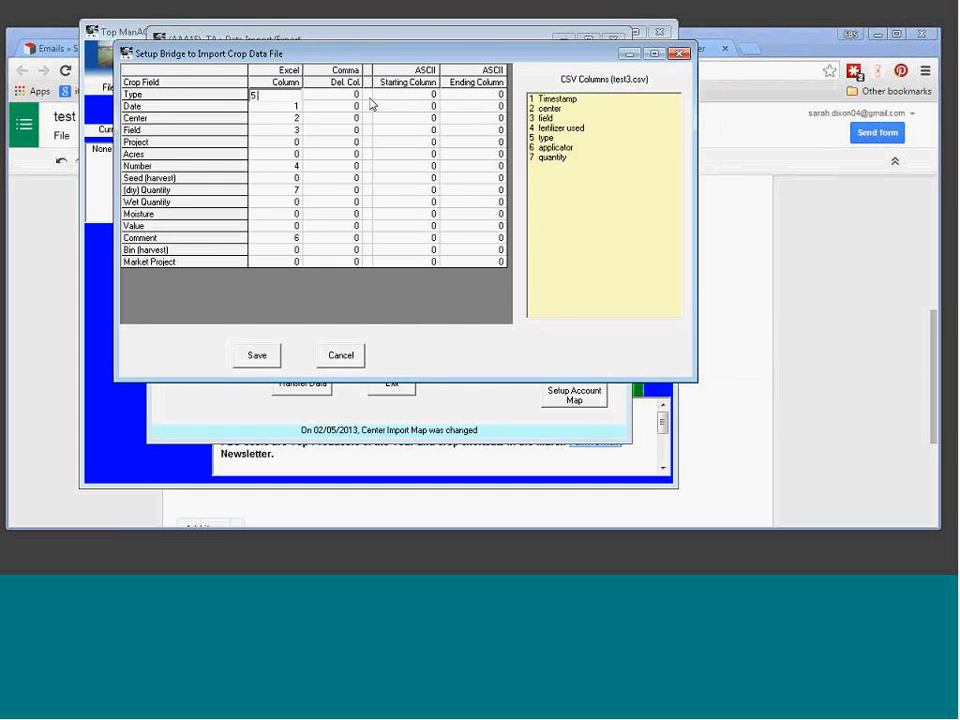
Step: Set the comma-delimited columns to 5 for Type, 1 for Date, 2 for Center and 3 for Field
click(347, 95)
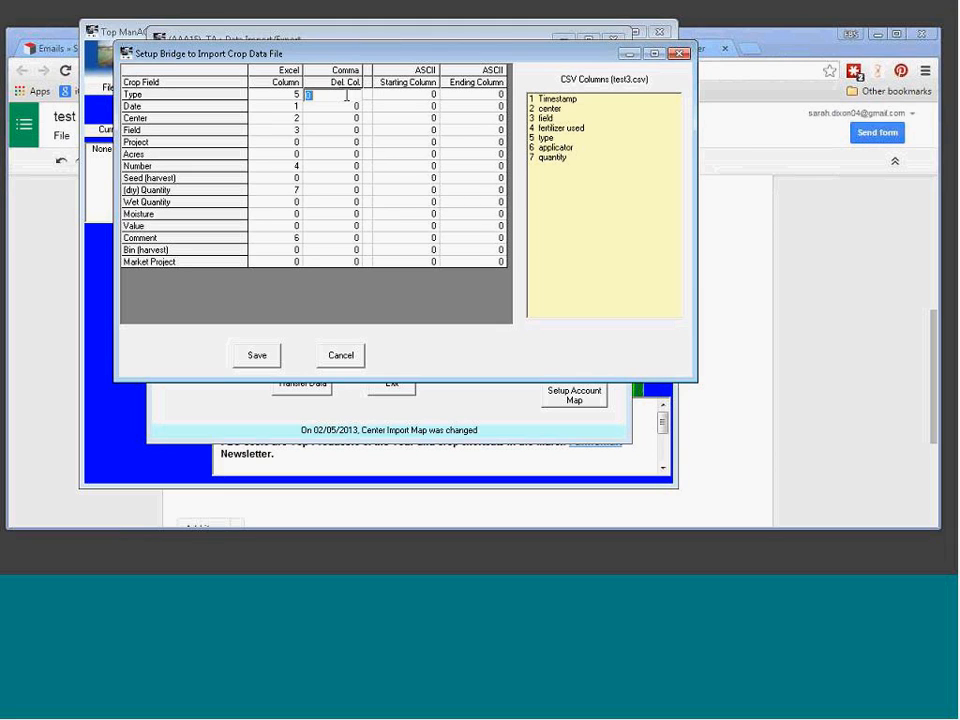
text(5)
click(347, 107)
text(1)
click(344, 118)
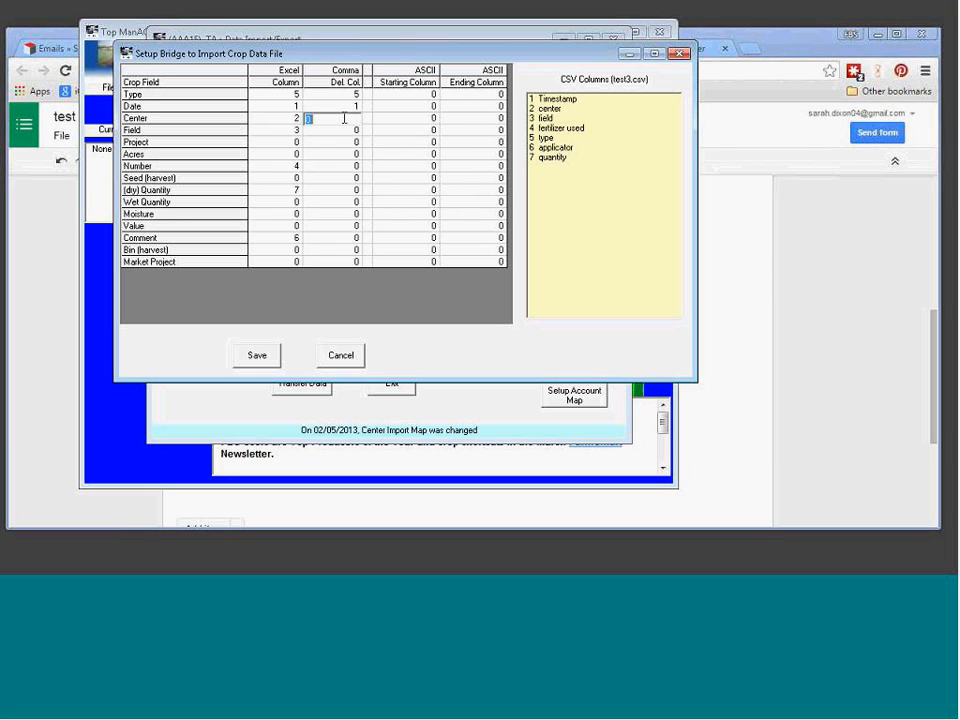
text(2)
click(347, 130)
text(3)
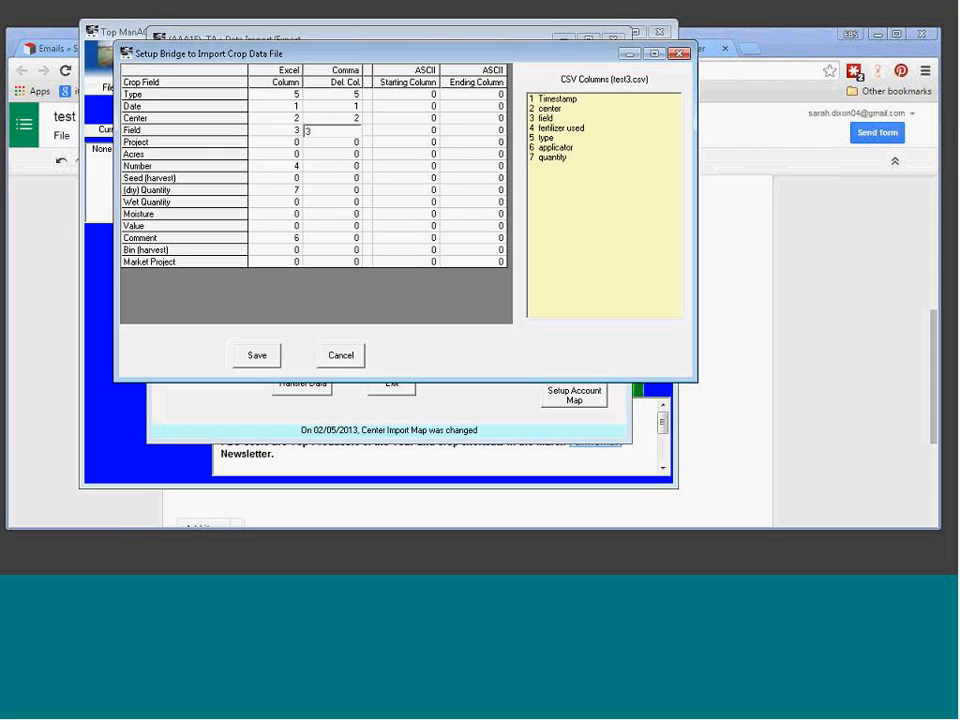
Step: Set the comma-delimited columns to 4 for Number and 7 for (dry) Quantity, and save the column setup
click(323, 168)
text(4)
click(340, 189)
text(7)
click(248, 357)
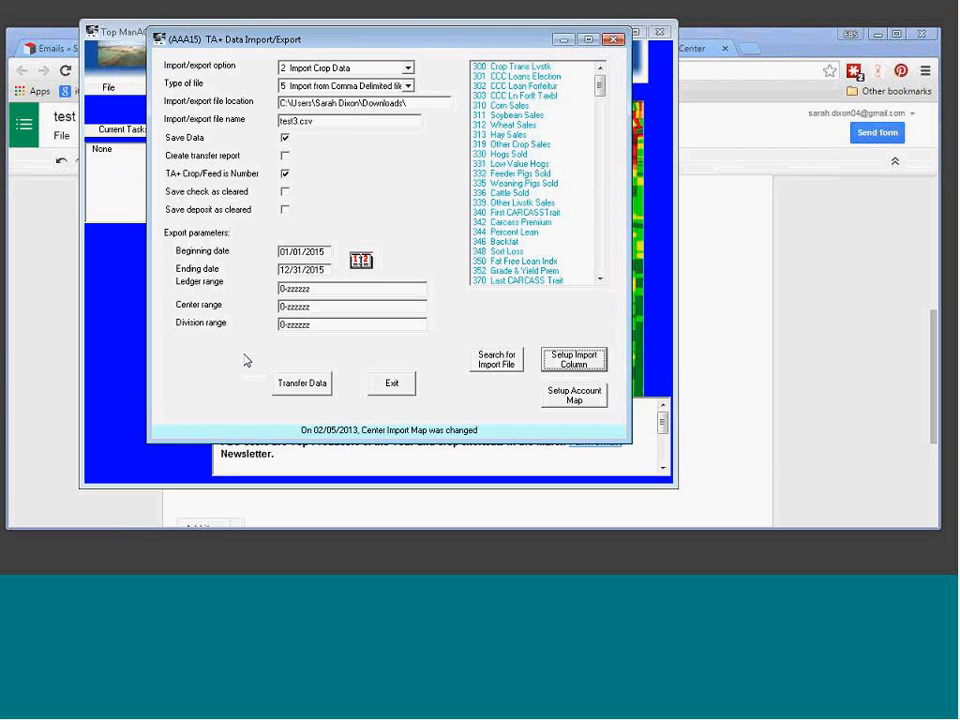
Step: Enable the transfer report and transfer the crop data from test3.csv
click(285, 156)
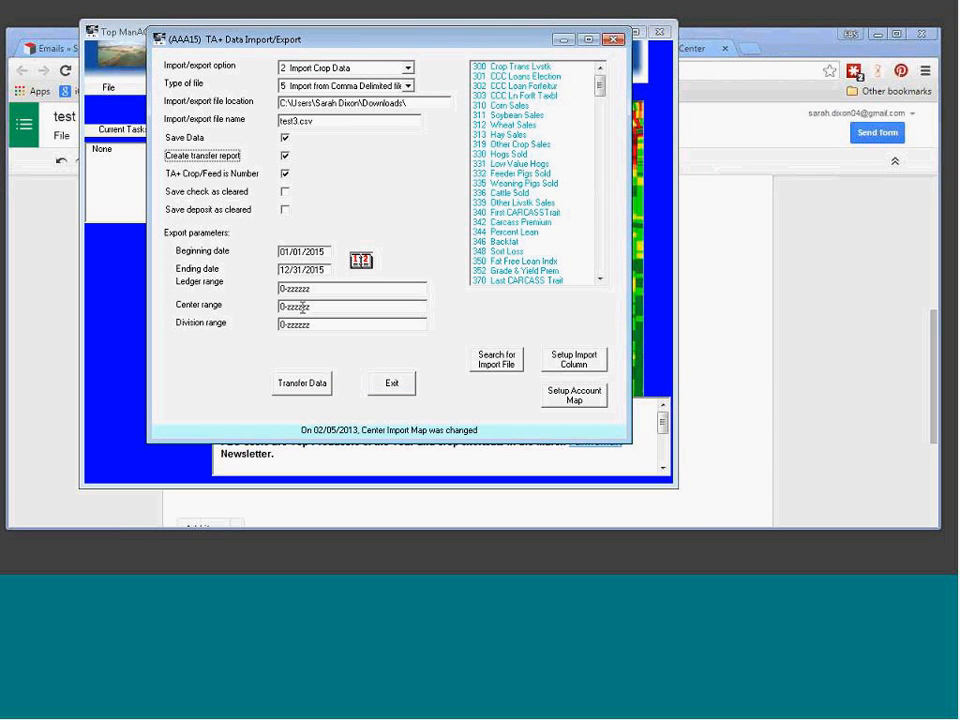
click(311, 386)
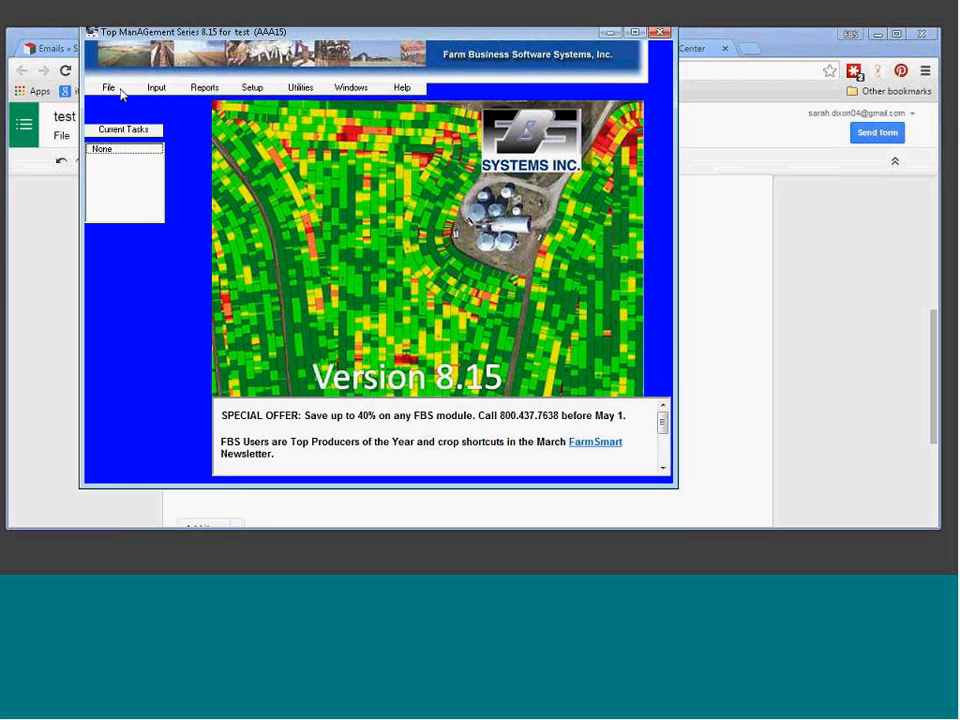
Step: Switch to the test application form in Google Forms and open its live version
drag(114, 34, 121, 90)
click(619, 90)
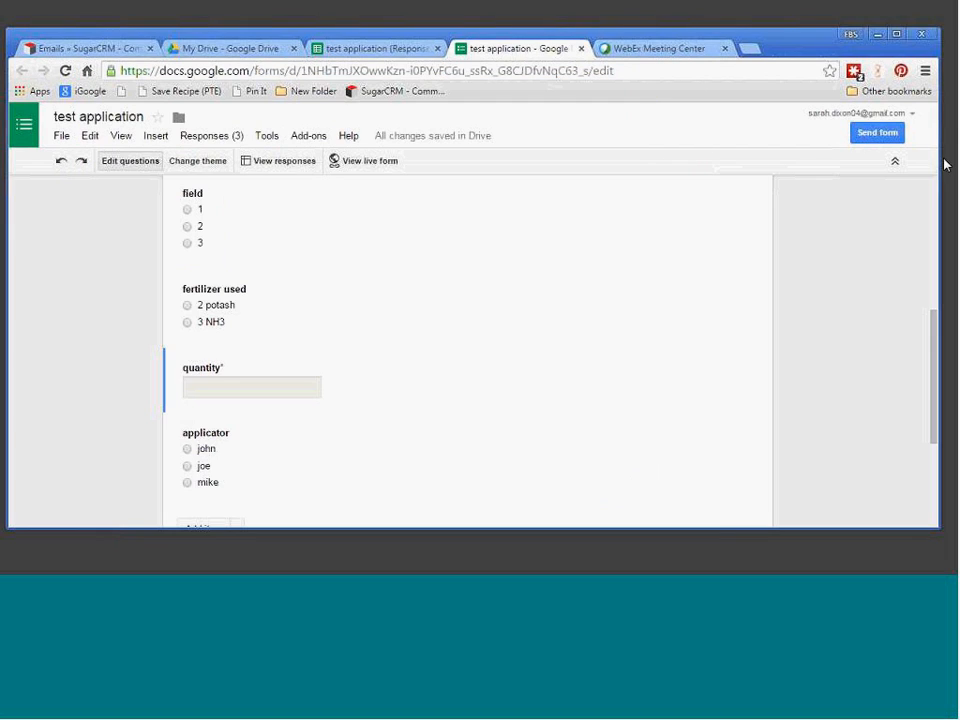
drag(932, 340, 932, 252)
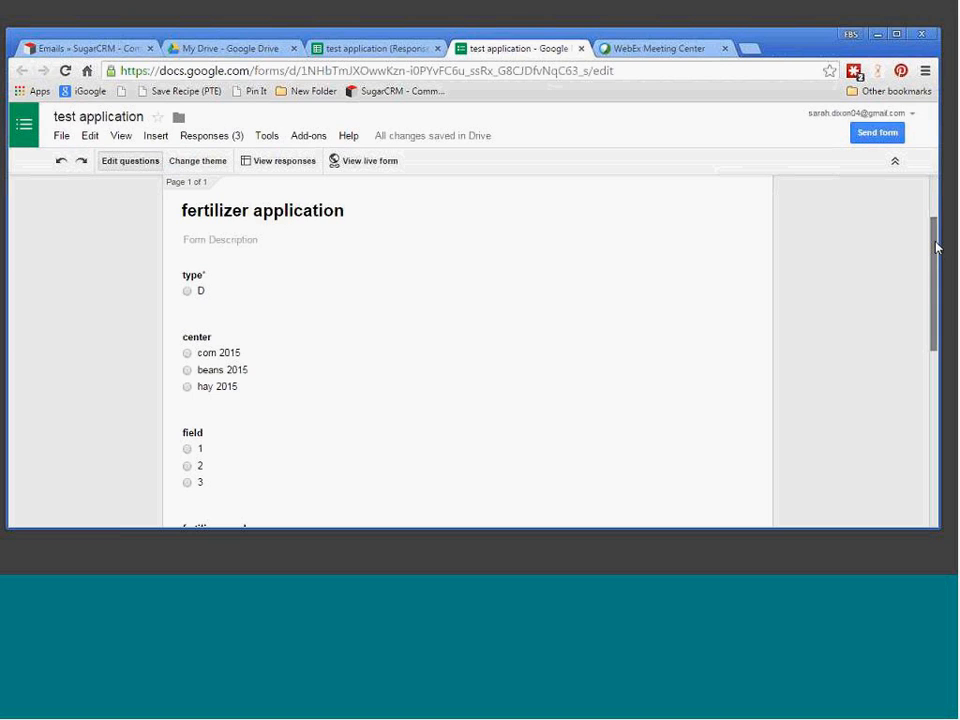
click(384, 164)
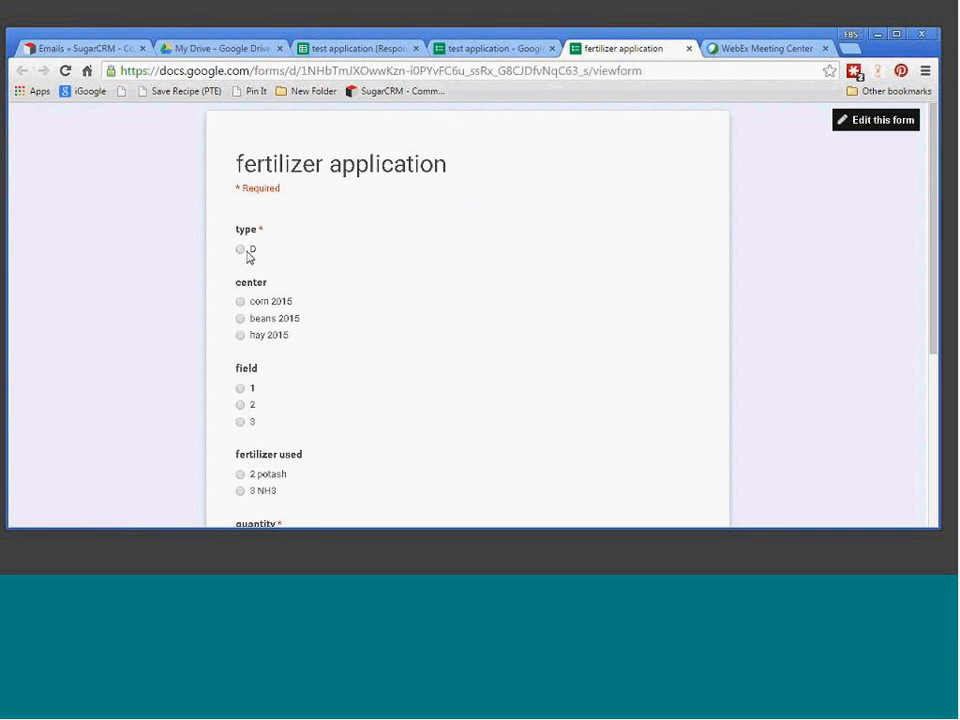
Step: Answer the fertilizer application form with type D, center beans 2015, field 2 and fertilizer 3 NH3
click(241, 250)
click(240, 318)
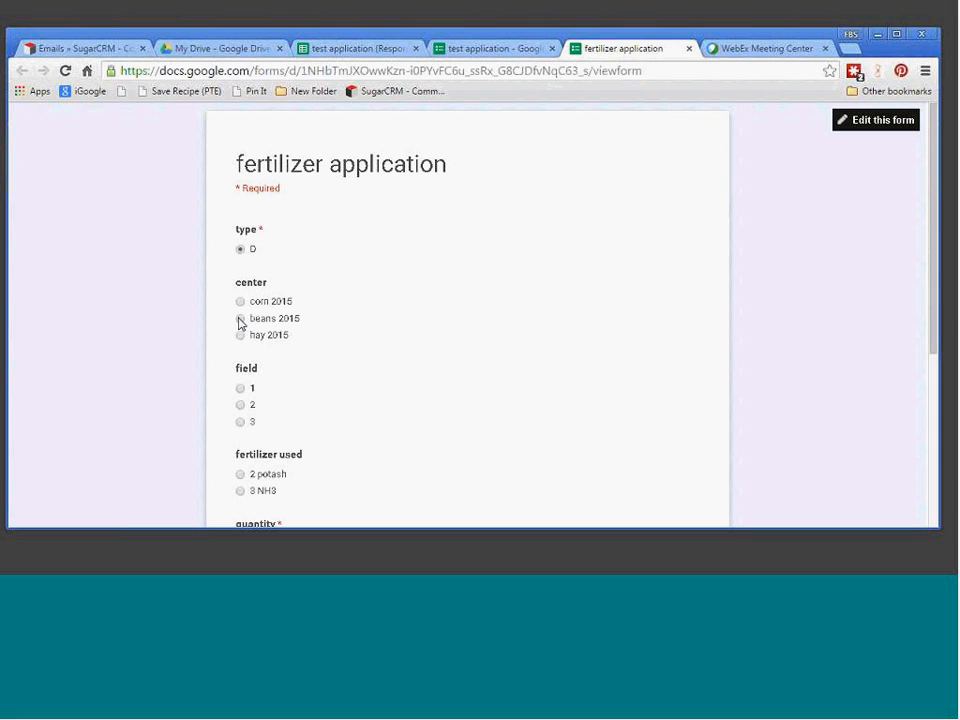
click(240, 405)
drag(937, 306, 937, 366)
click(240, 385)
Step: Enter 10000.00 as the quantity, choose the first listed applicator, and submit the form
click(260, 436)
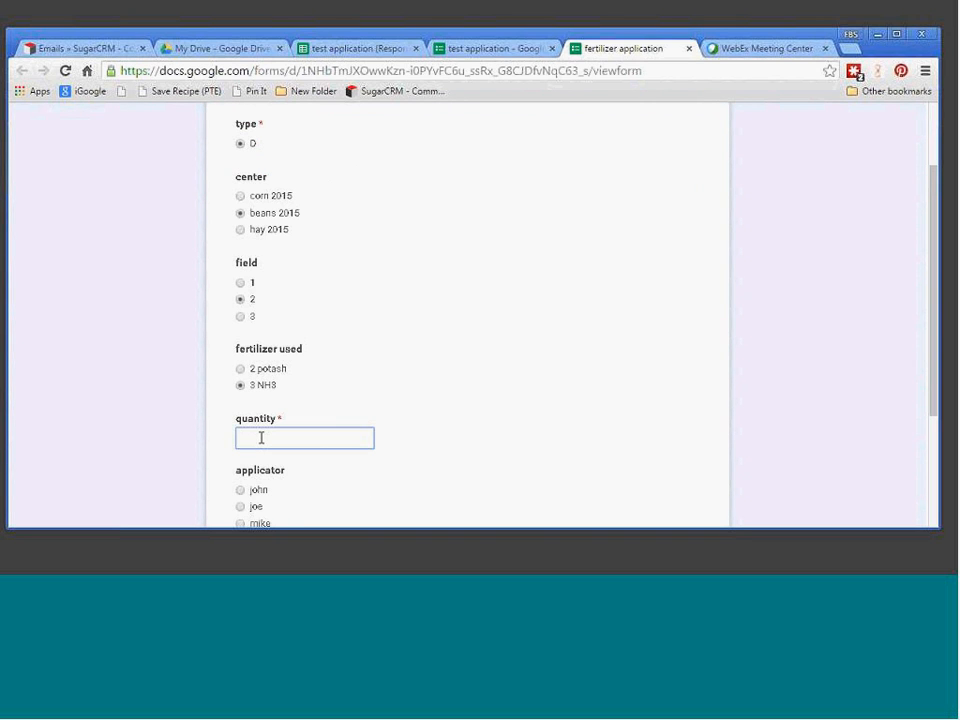
text(10000.00)
drag(932, 304, 932, 341)
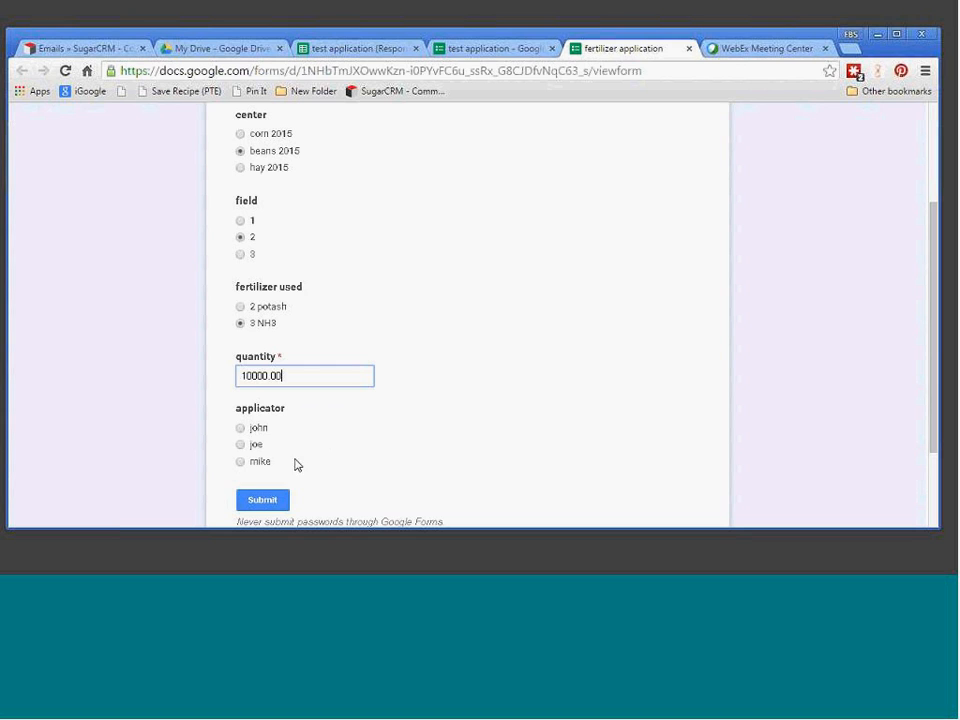
click(241, 430)
click(263, 500)
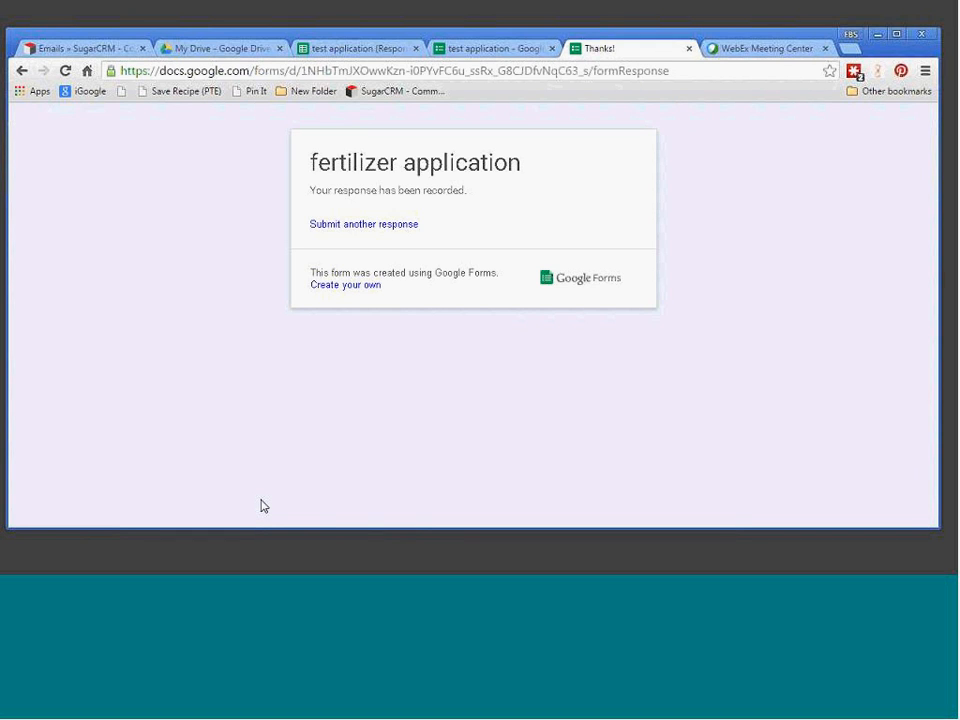
Step: Open the form's responses sheet, and add a crop General Input entry in Top ManAGement Series
click(324, 49)
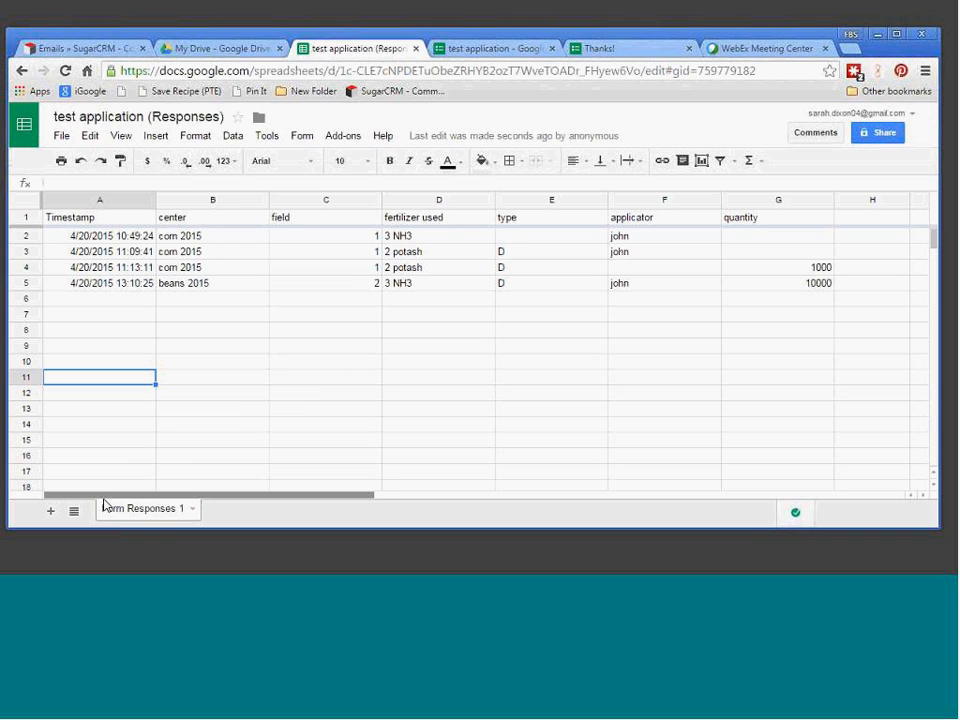
click(175, 565)
click(164, 146)
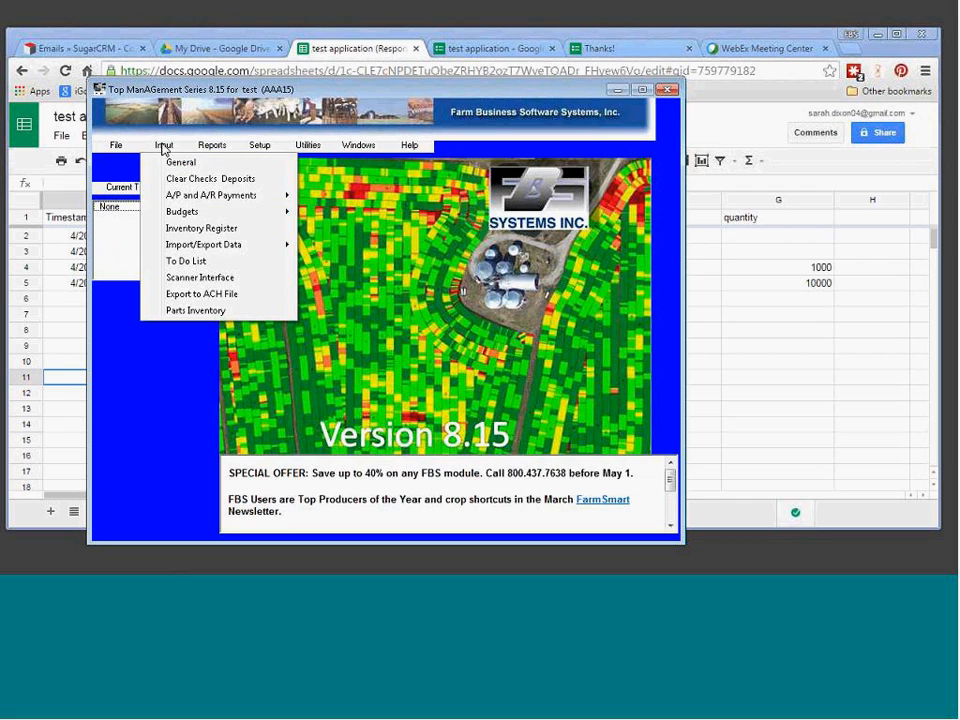
click(180, 165)
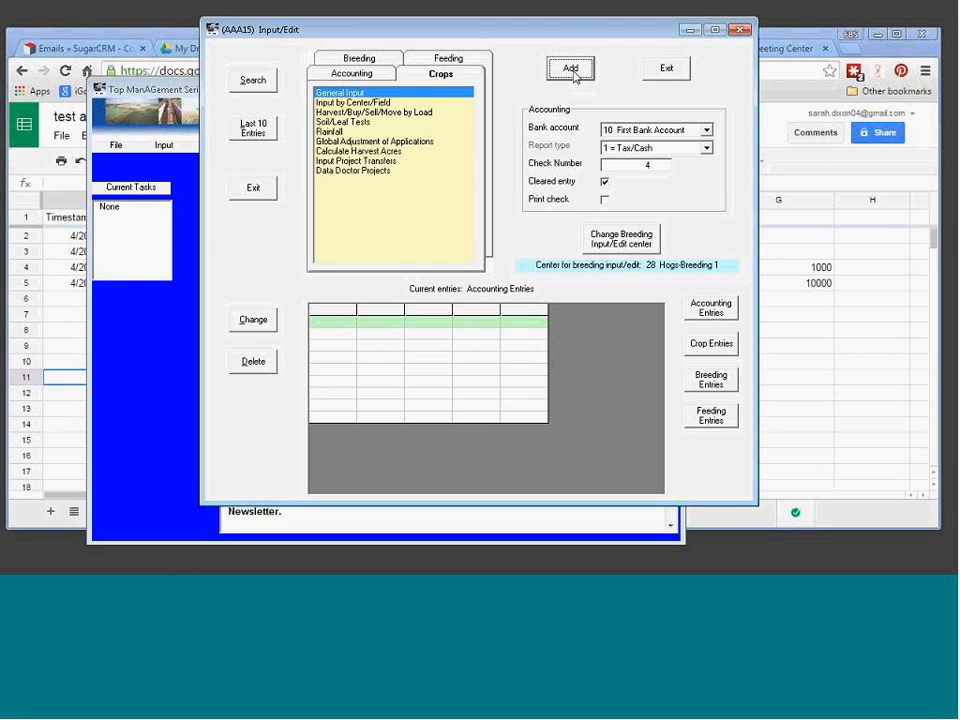
click(571, 69)
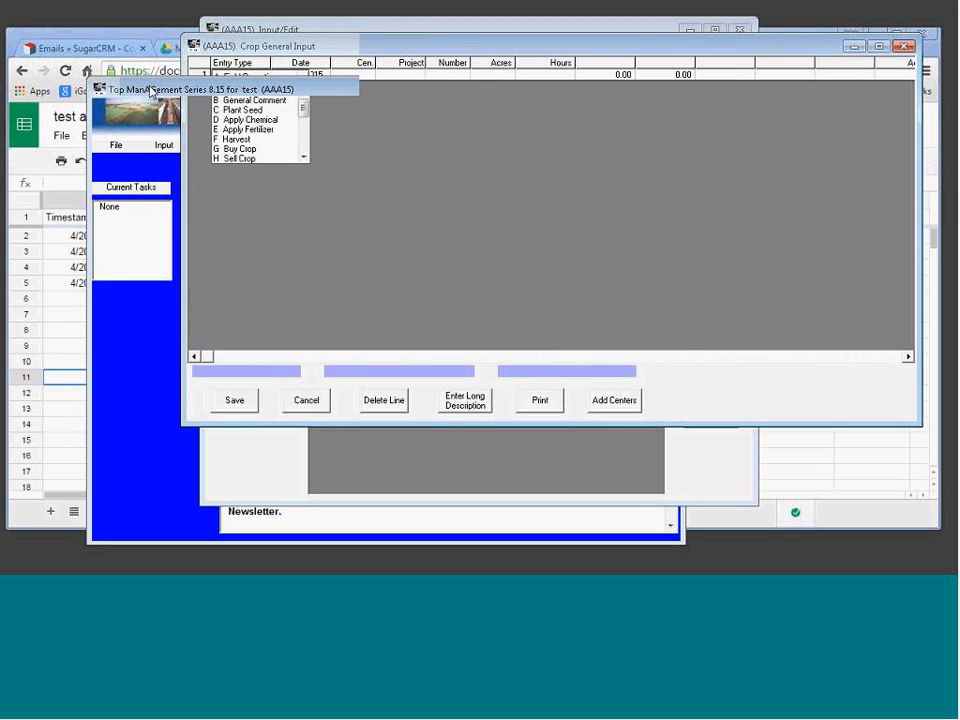
Step: Shorten the Crop General Input window and minimize the other program windows to uncover the responses sheet
click(614, 90)
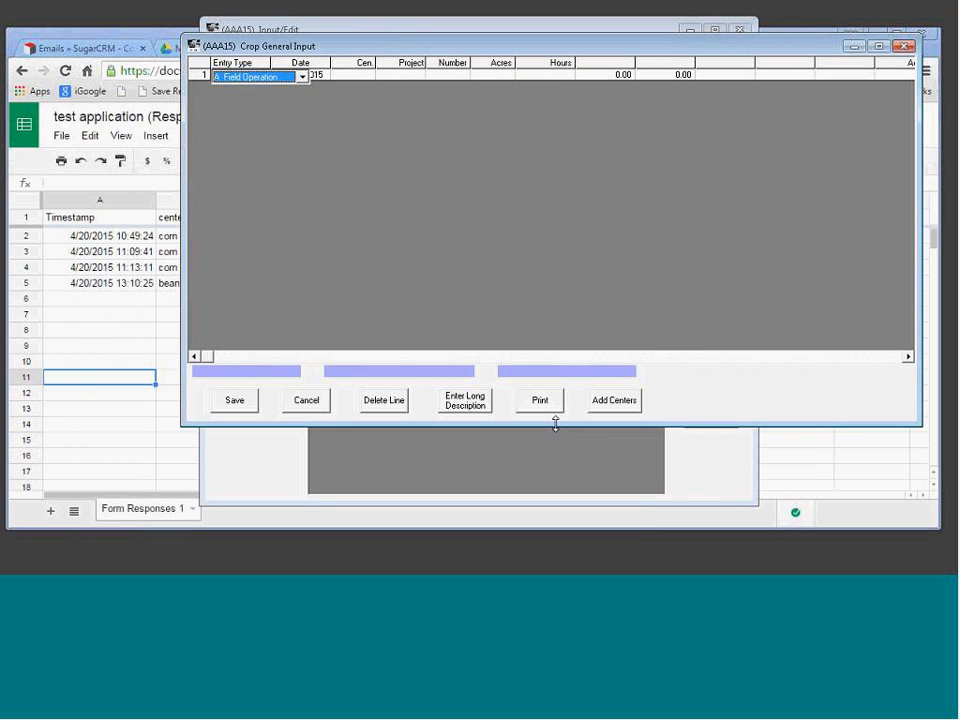
drag(555, 424, 560, 192)
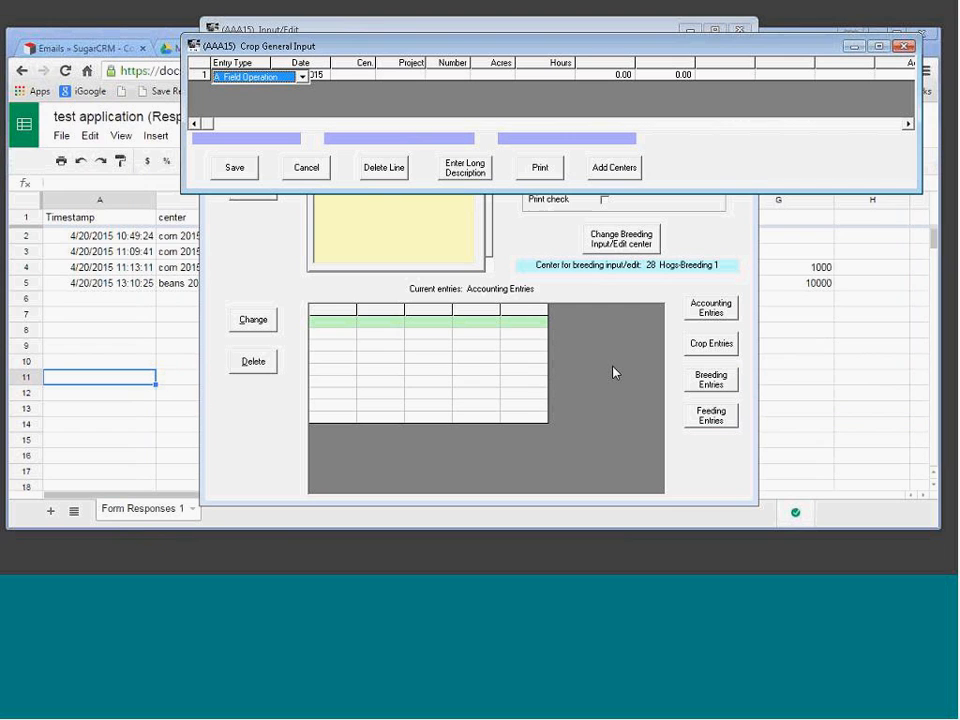
click(718, 240)
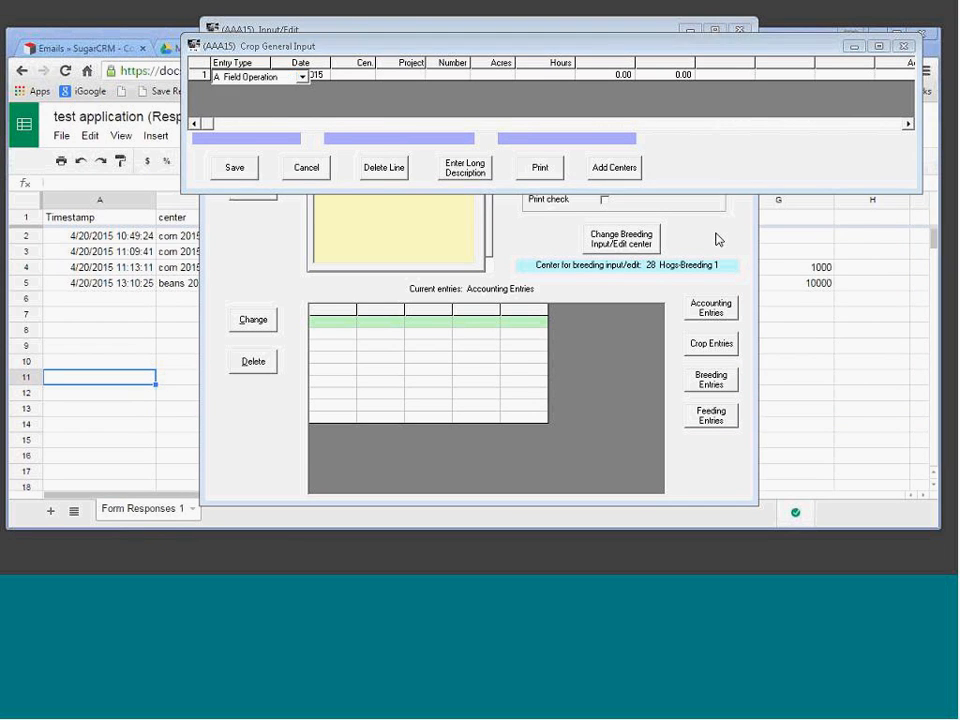
click(667, 68)
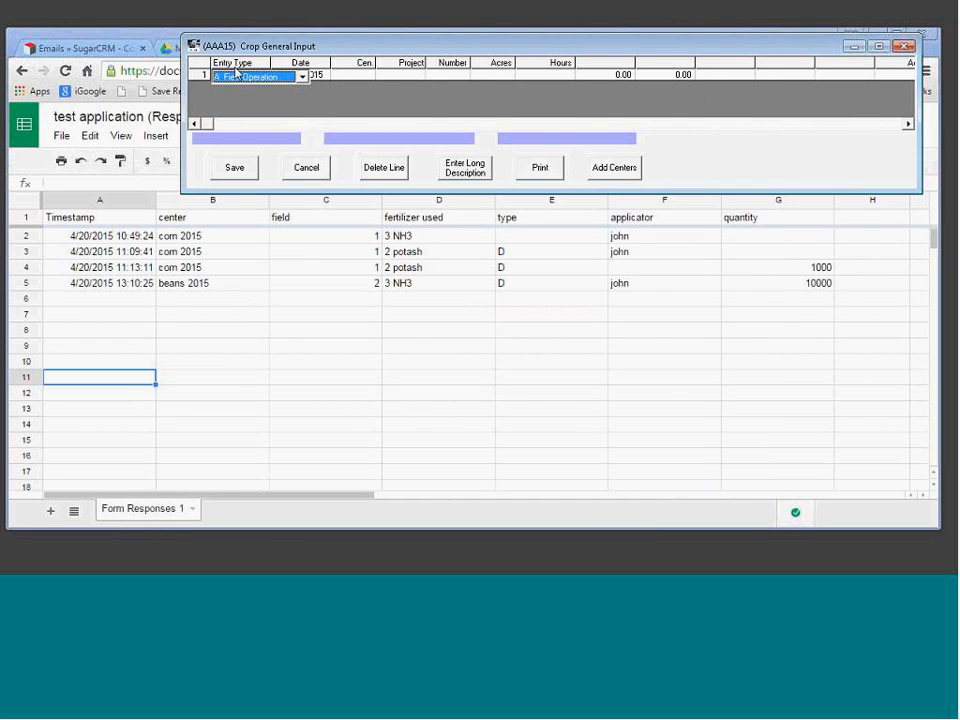
Step: Set the crop entry to E Apply Fertilizer with center 315 beans 2015 and project 130EVX 1130EVX (SBEVX)
click(302, 76)
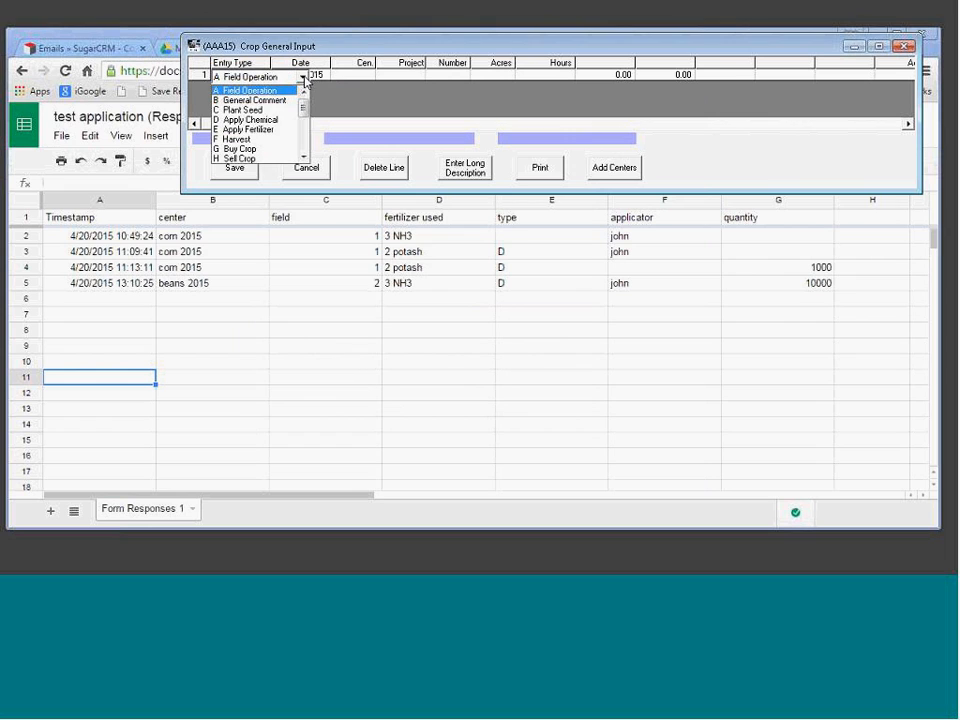
click(270, 131)
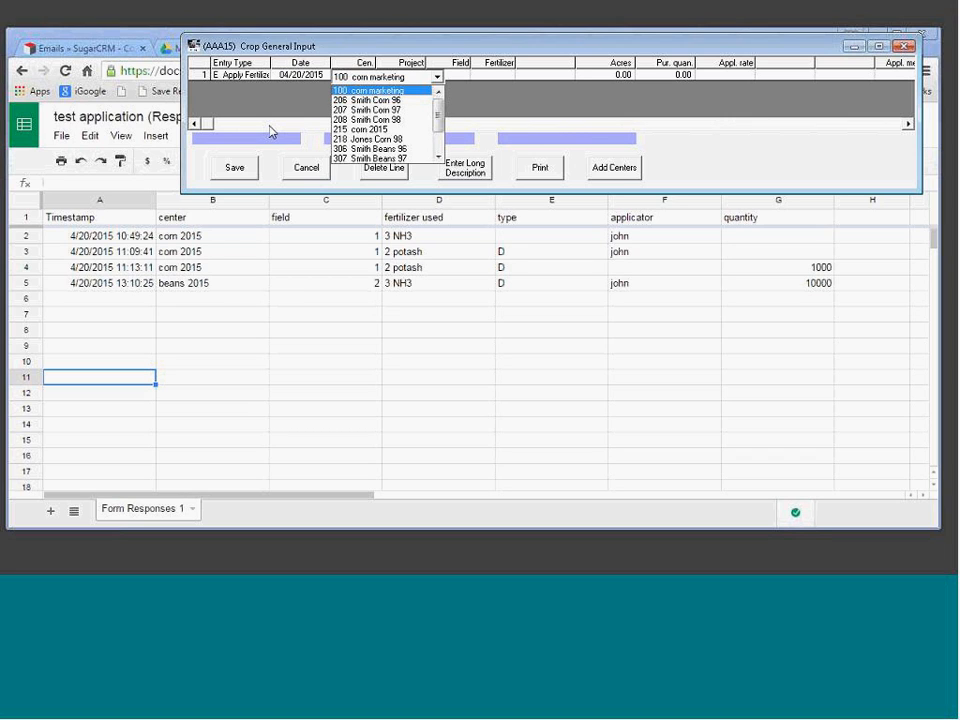
click(438, 157)
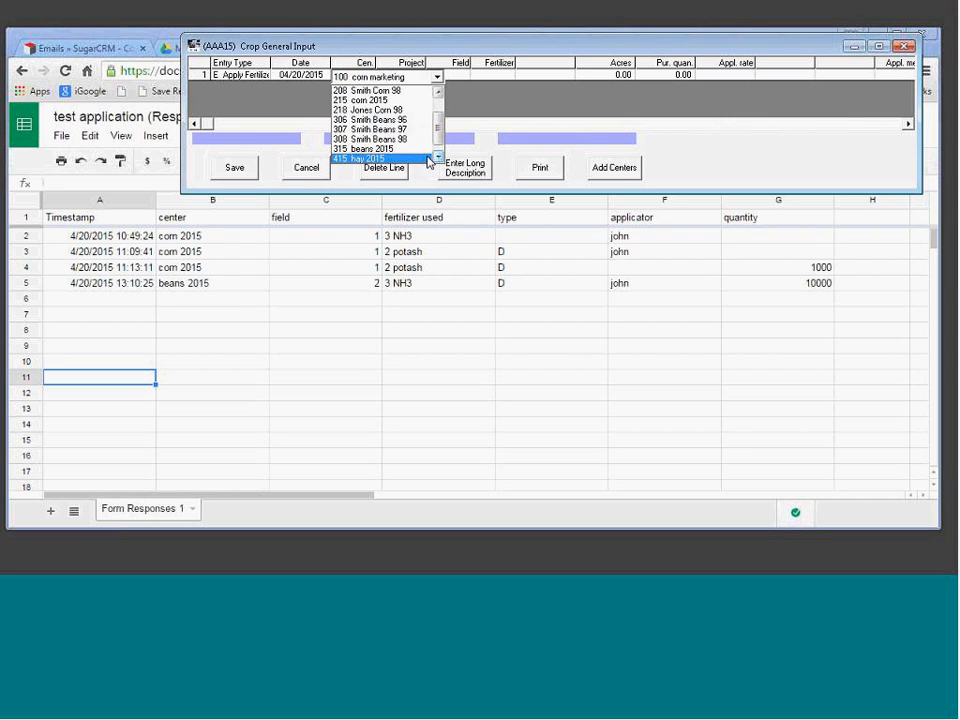
click(385, 148)
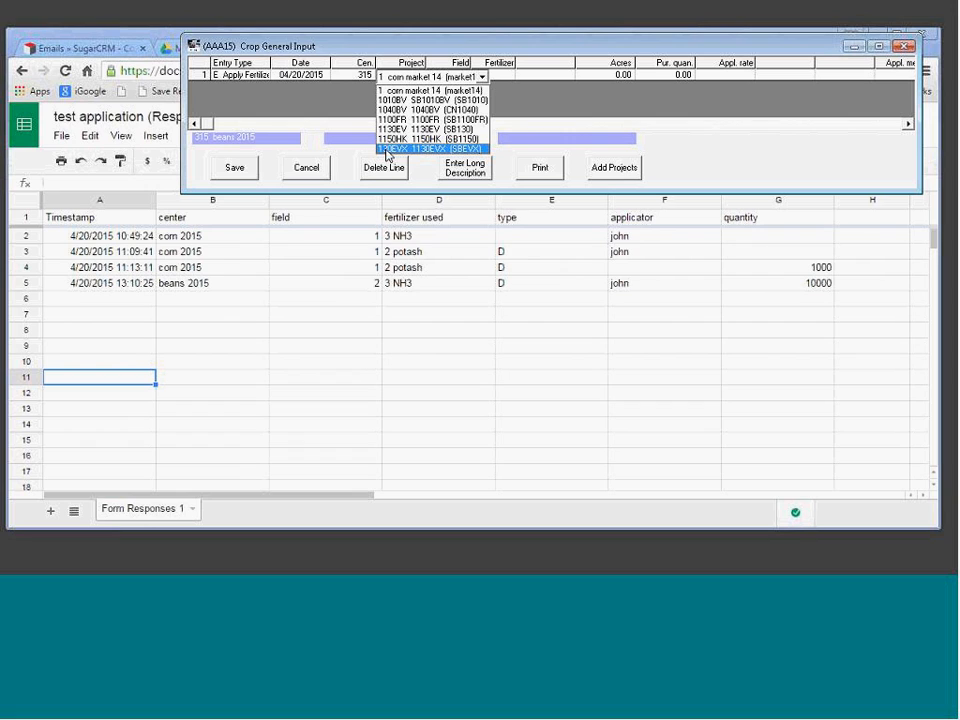
click(386, 149)
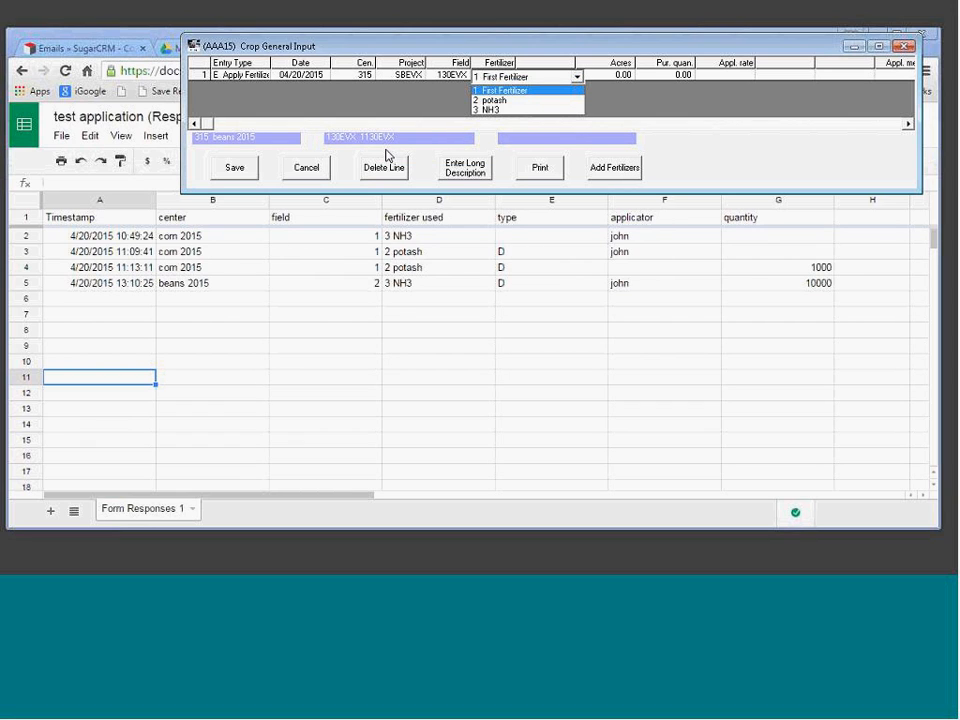
Step: Choose 3 NH3 as the entry's fertilizer and move on to its Acres value
key(Down)
key(Down)
key(Return)
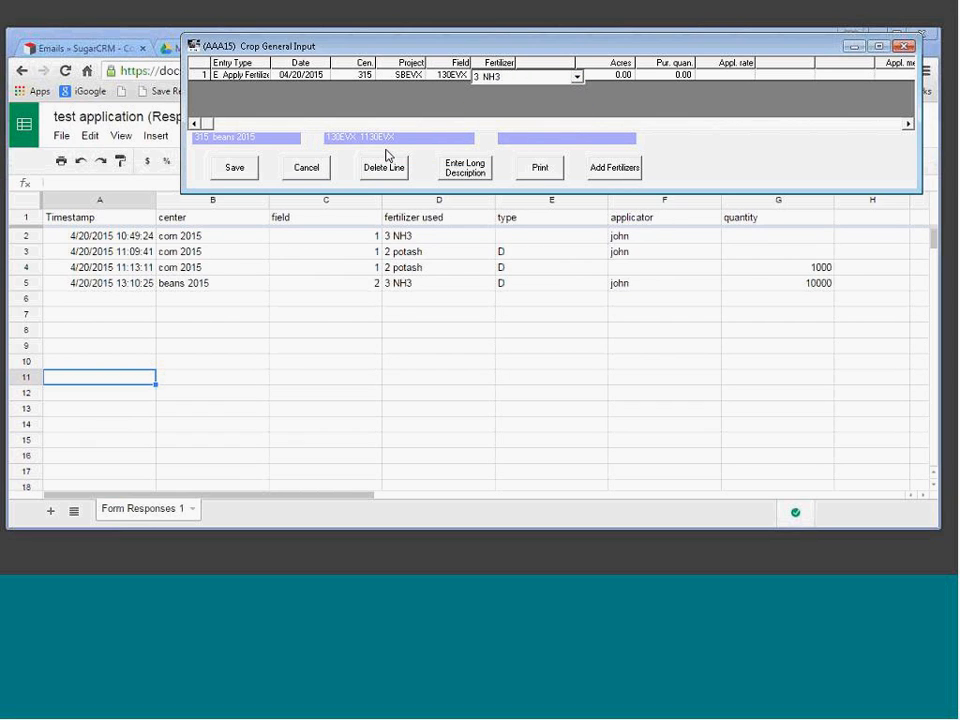
key(Return)
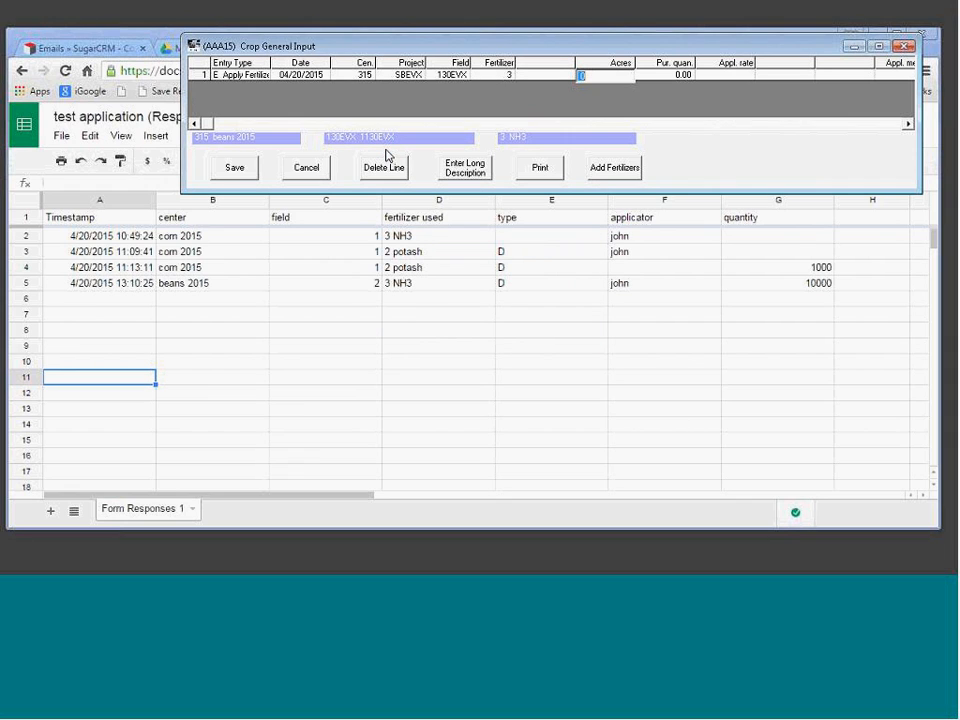
Step: Set the fertilizer entry's purchase quantity to 1,000.00, accept the remaining values through the comment, and save the entry
key(Tab)
text(1000)
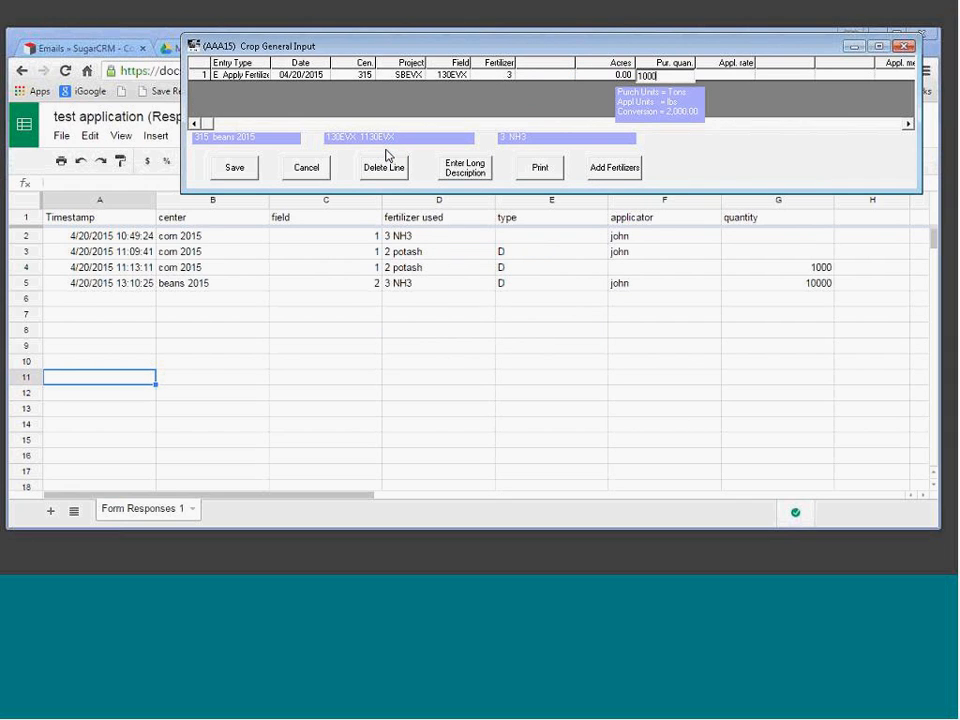
text(.00)
key(Tab)
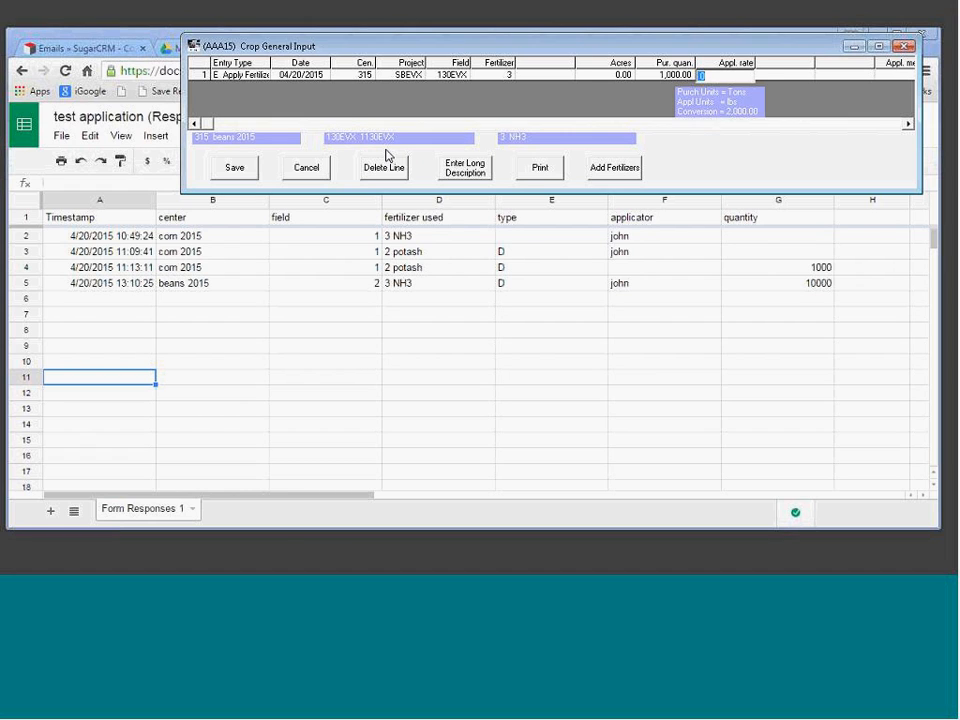
key(Tab)
key(Tab)
key(Tab)
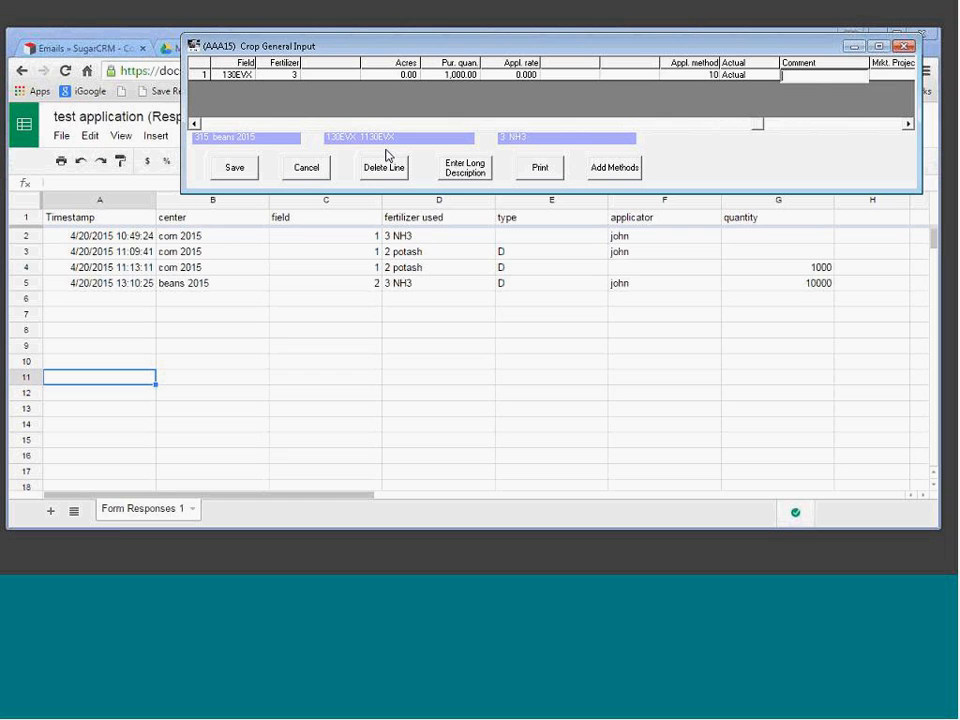
key(Tab)
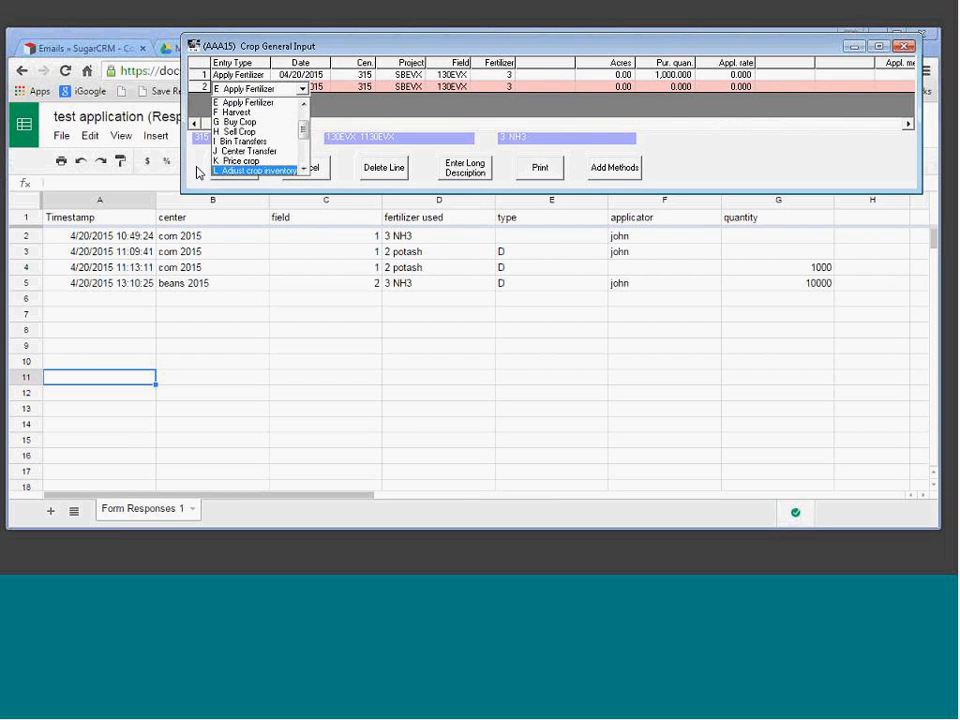
click(223, 170)
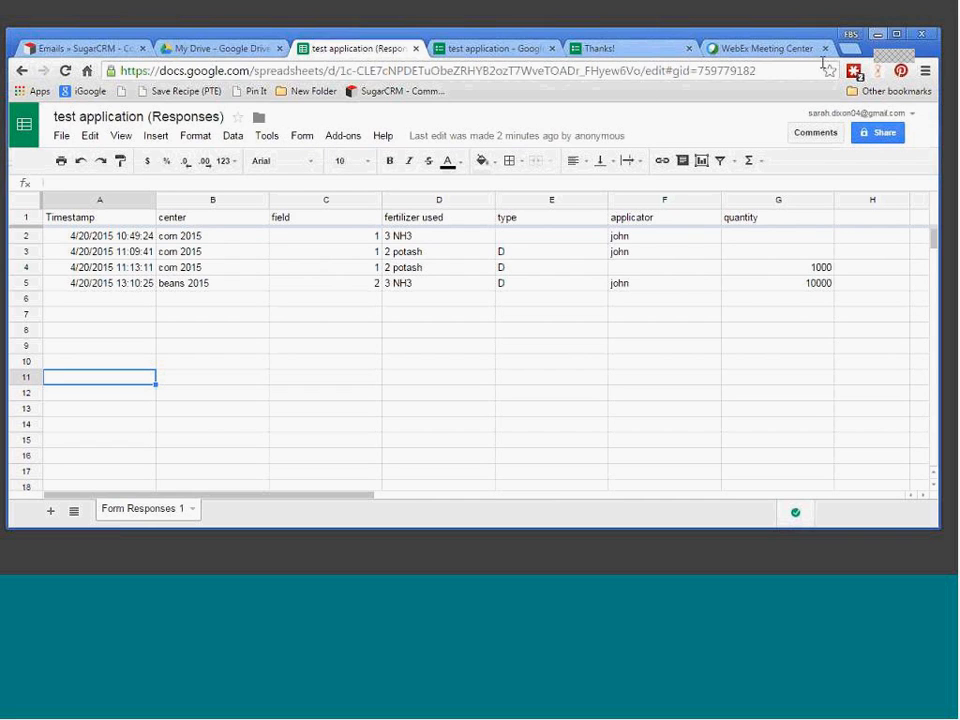
Step: Switch to the Top ManAGement Series main window and reposition it over the responses sheet
click(188, 570)
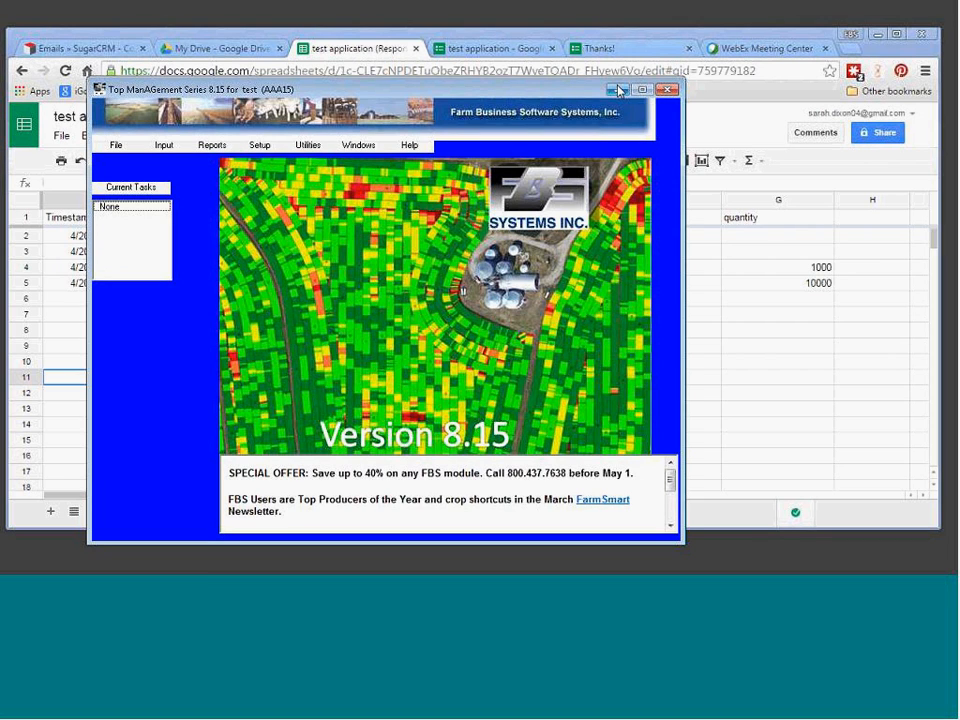
click(618, 91)
click(421, 146)
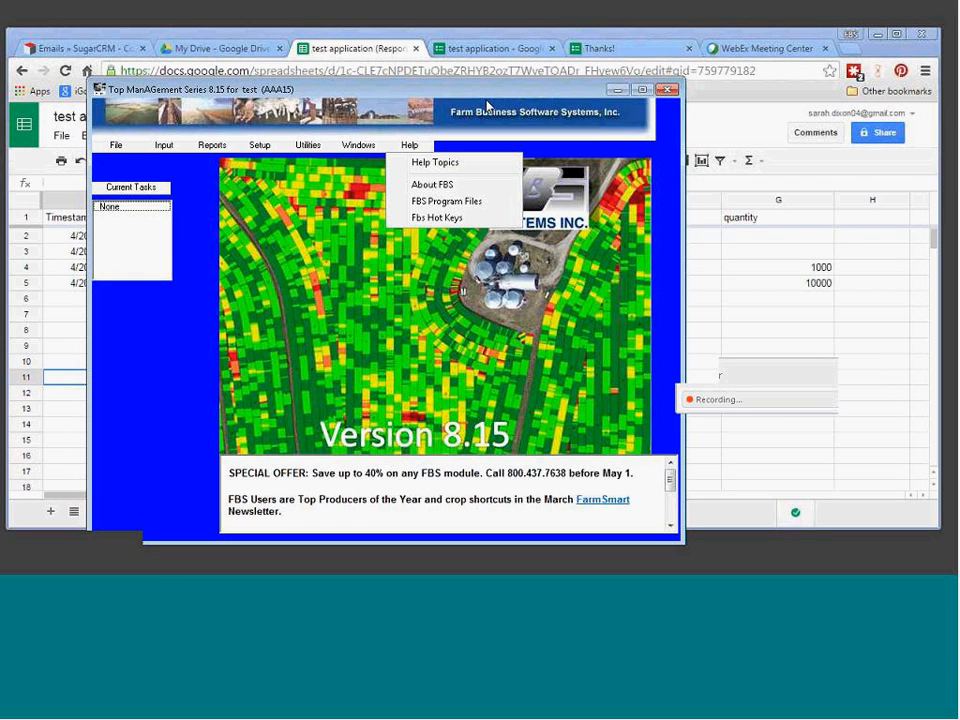
drag(430, 90, 487, 106)
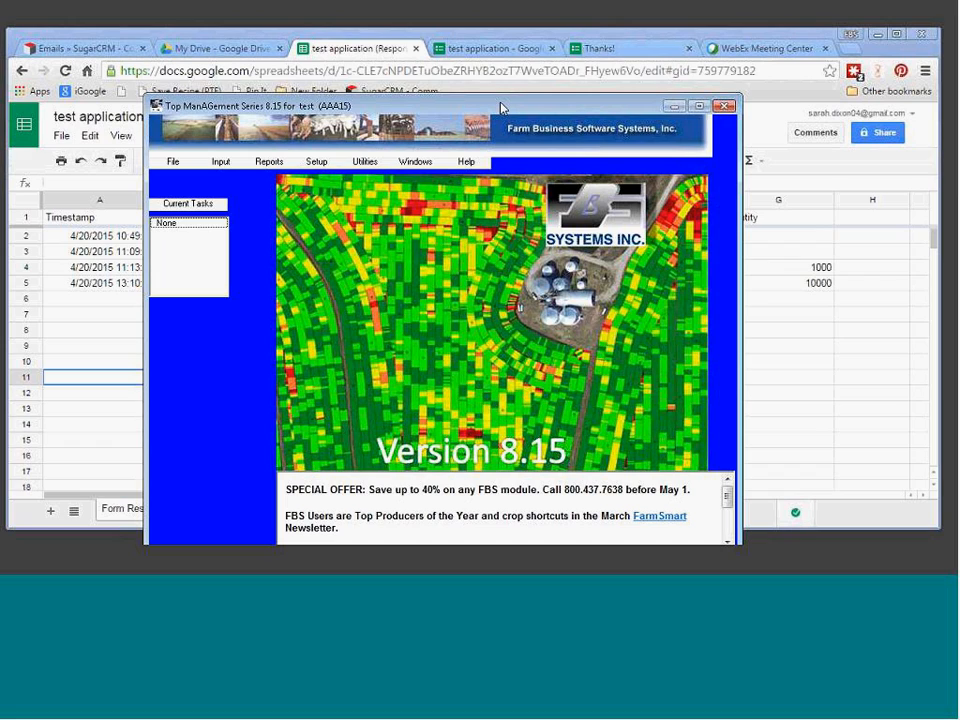
click(560, 36)
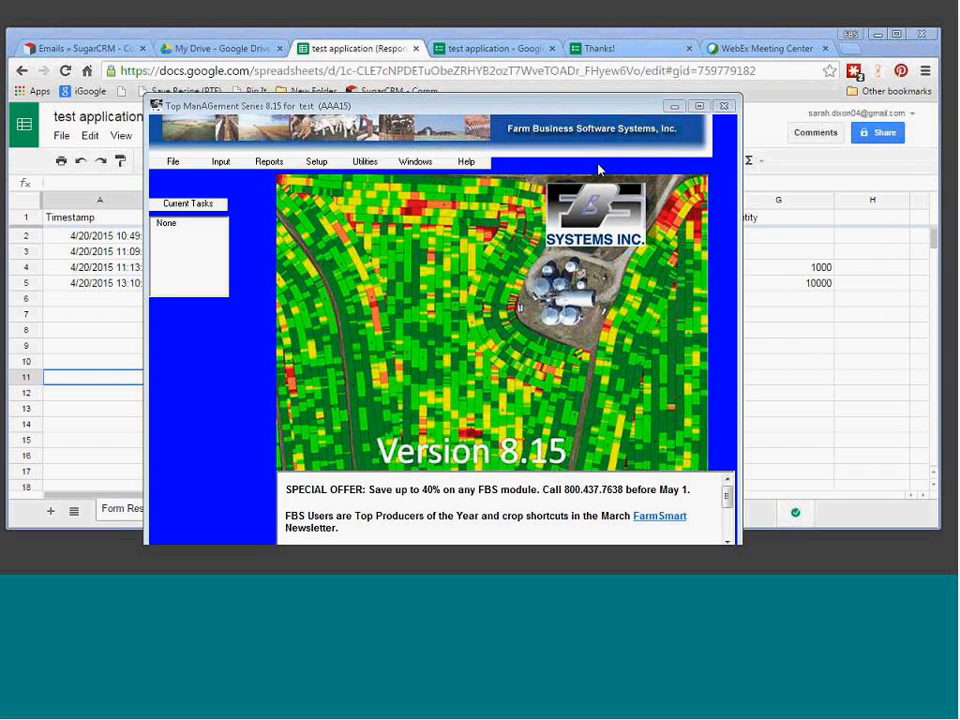
Step: Open Import Crop Data and examine the CSV file sources offered for application data
click(221, 163)
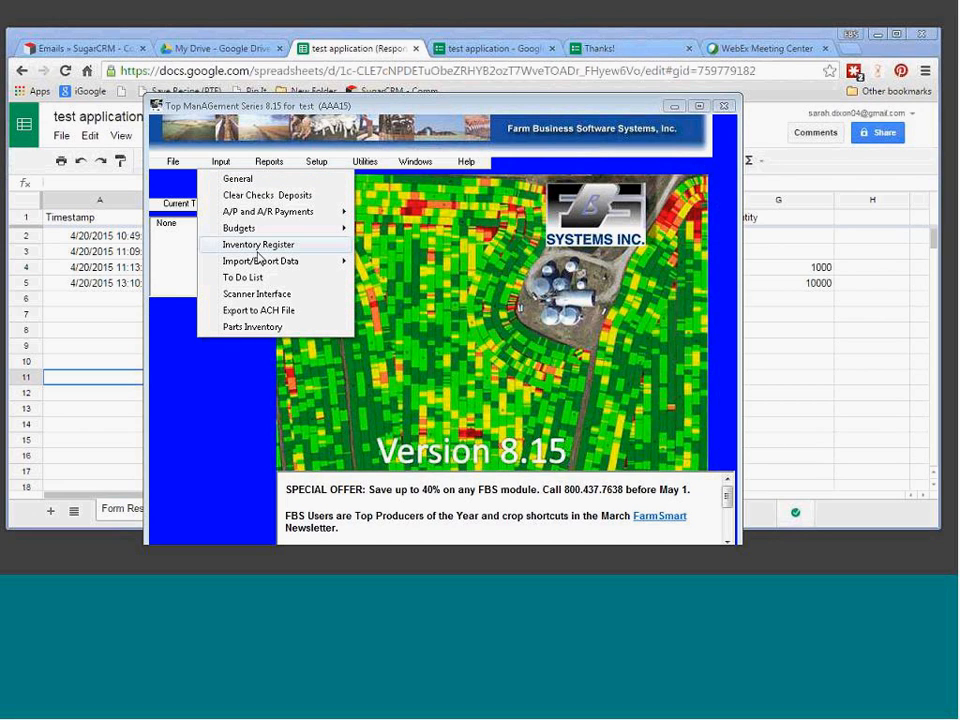
mouse_move(258, 262)
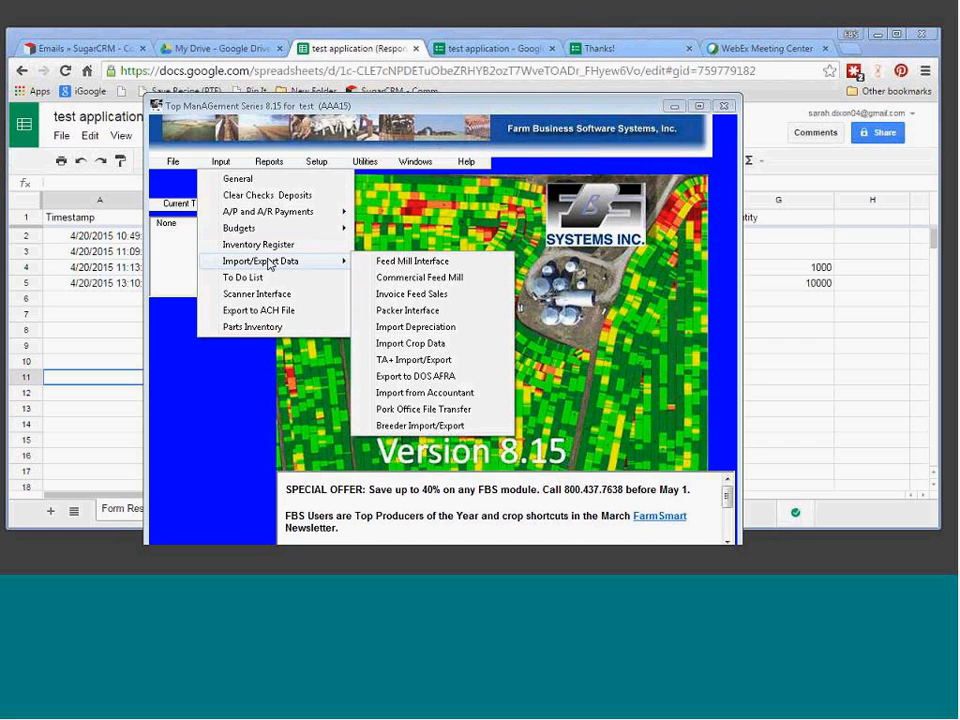
click(418, 347)
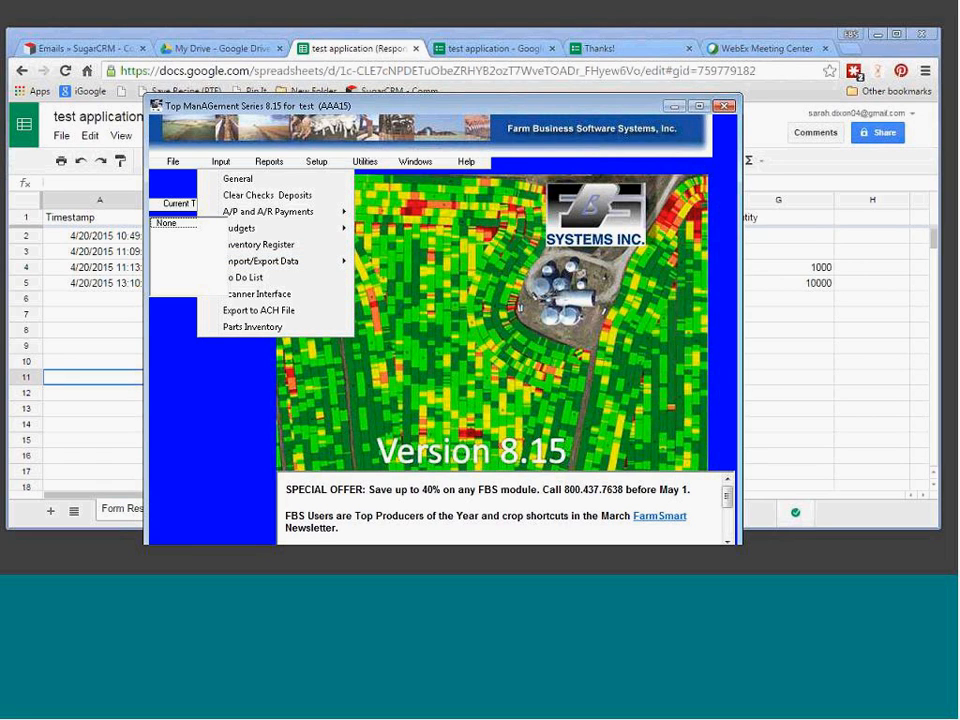
click(579, 156)
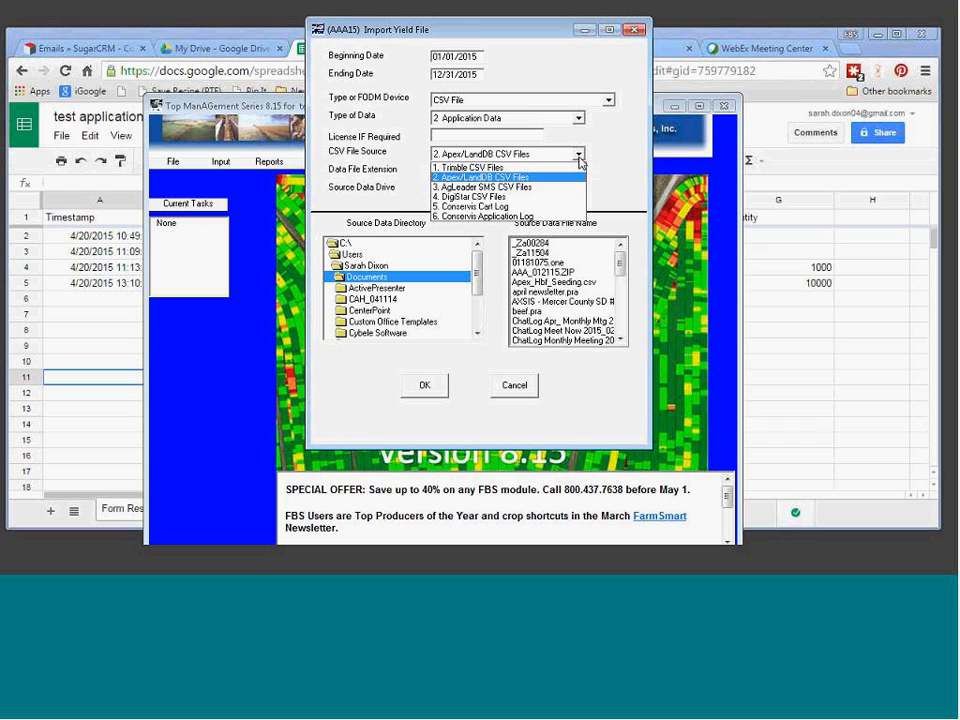
click(250, 135)
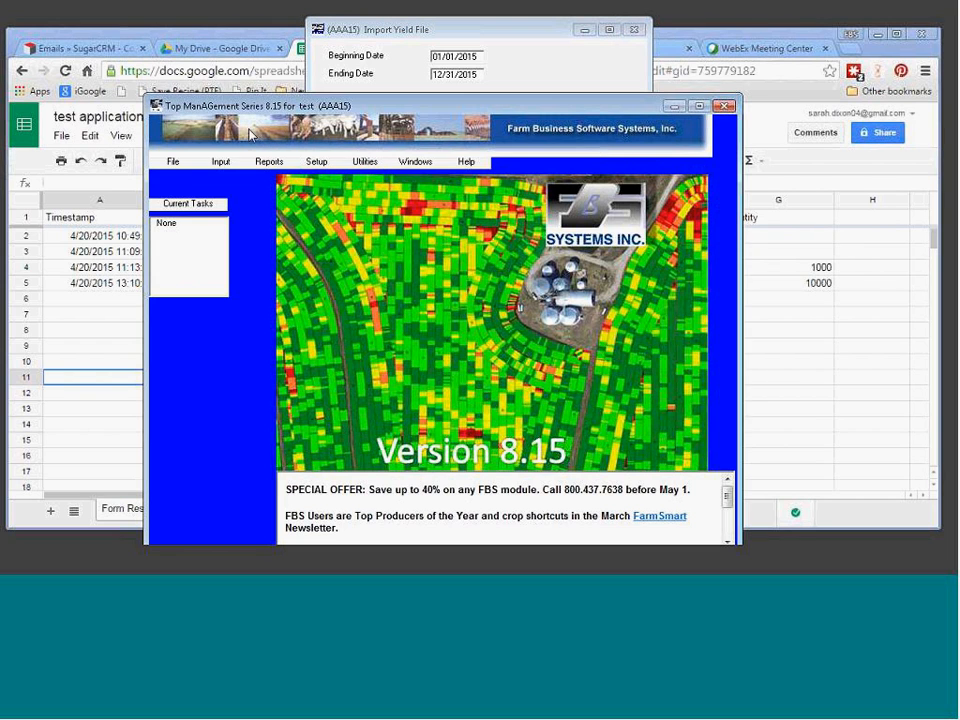
Step: Switch to the browser, look over the test application form's questions, and return to its responses sheet
click(301, 47)
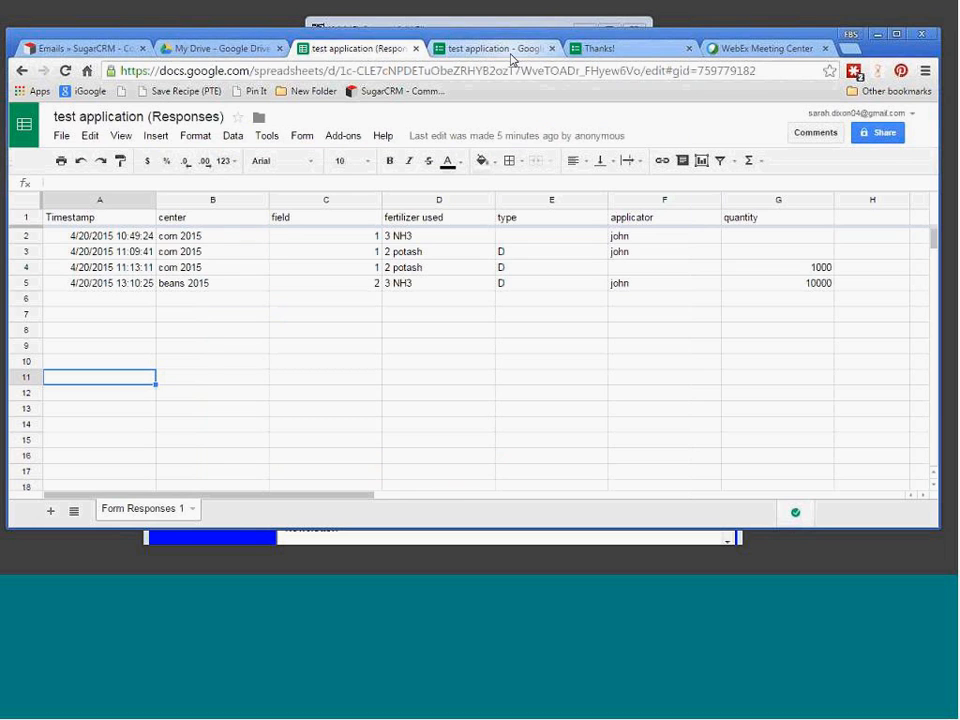
click(511, 54)
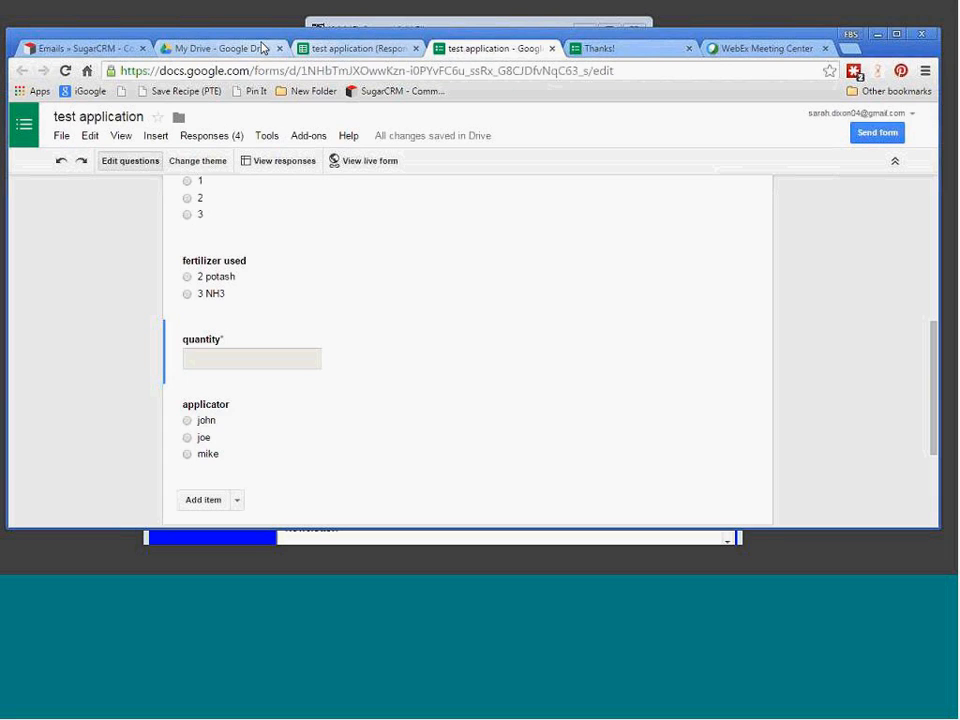
click(318, 54)
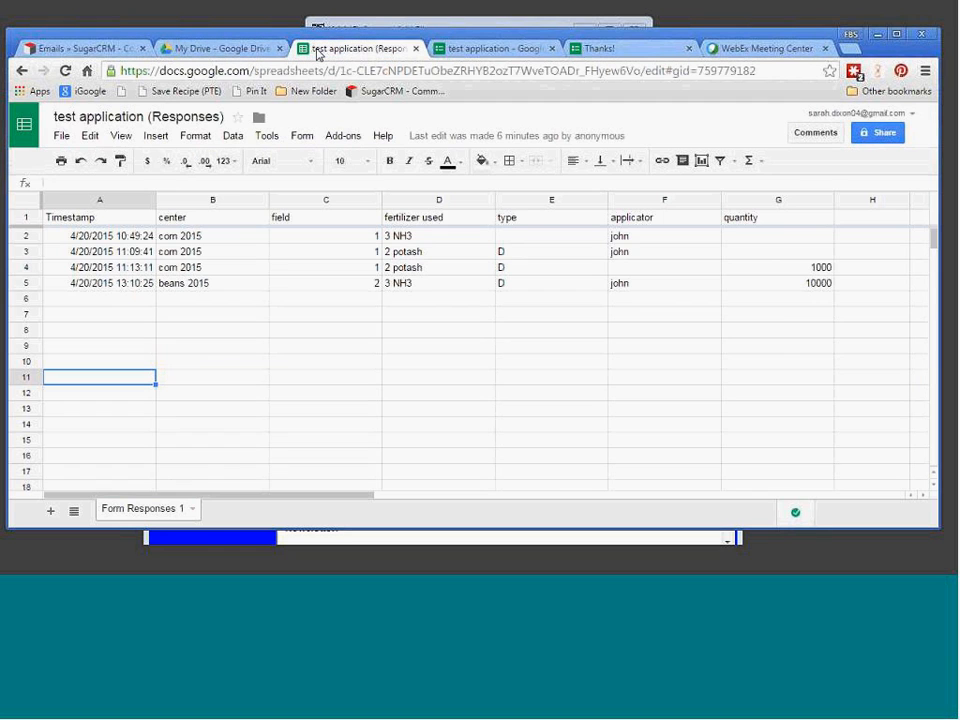